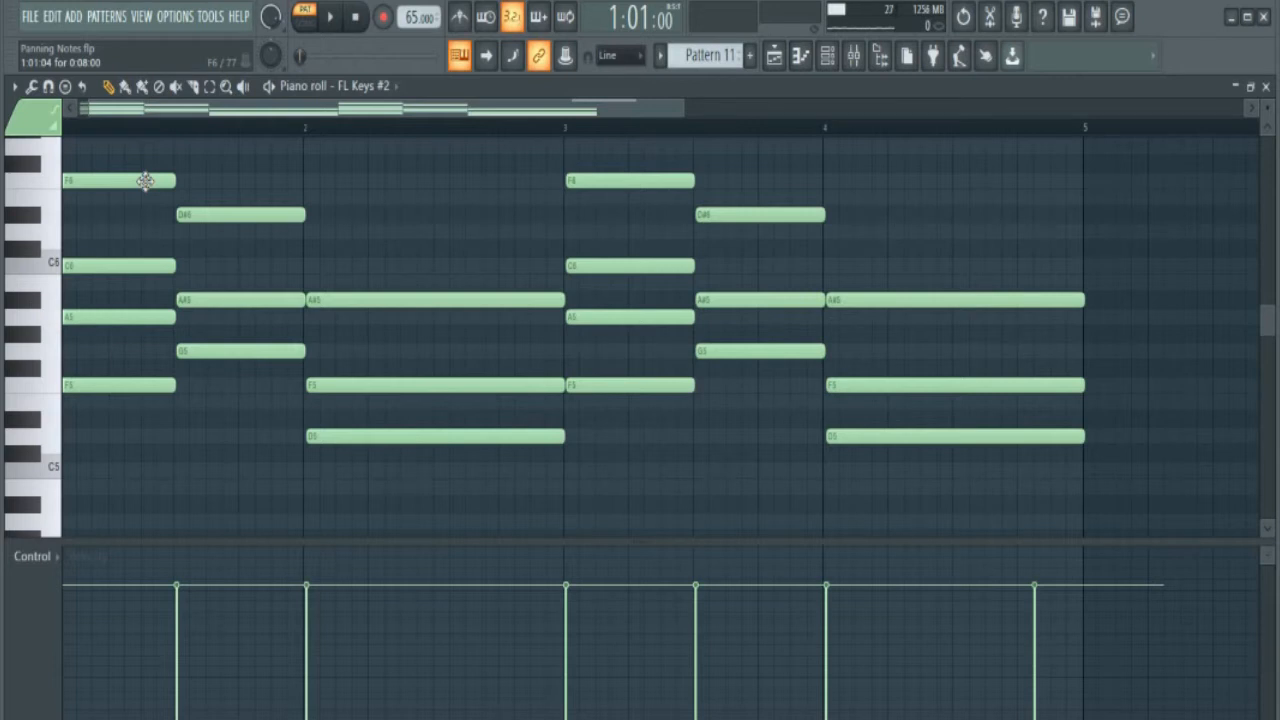
Pan the first chord's F6 note fully to the left.
{"action": "double_click", "coordinate": [145, 181]}
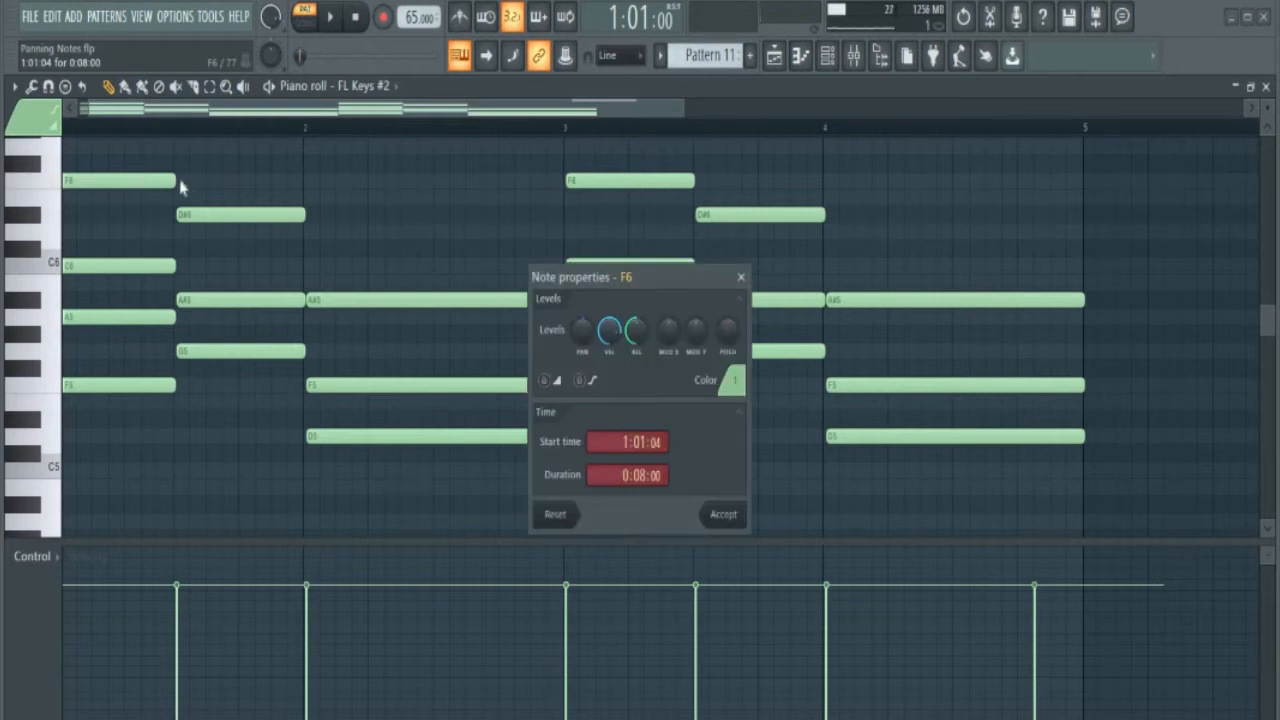
{"action": "left_click", "coordinate": [741, 277]}
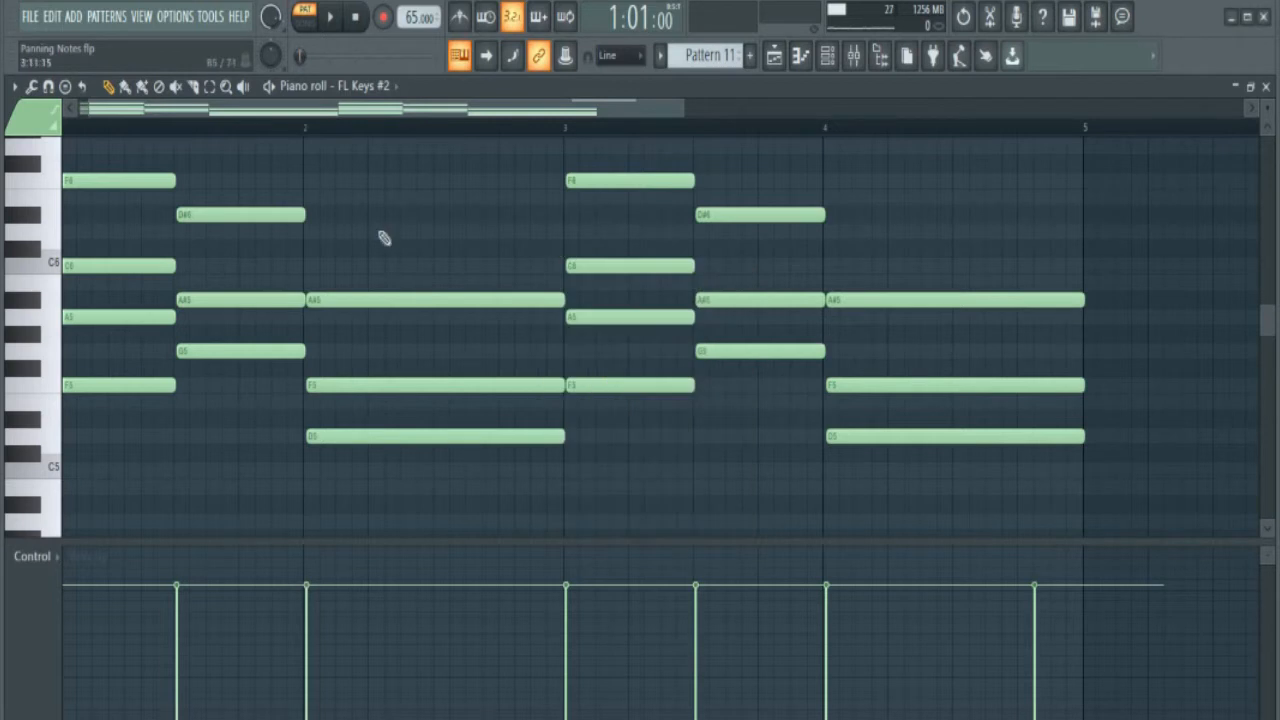
{"action": "double_click", "coordinate": [120, 180]}
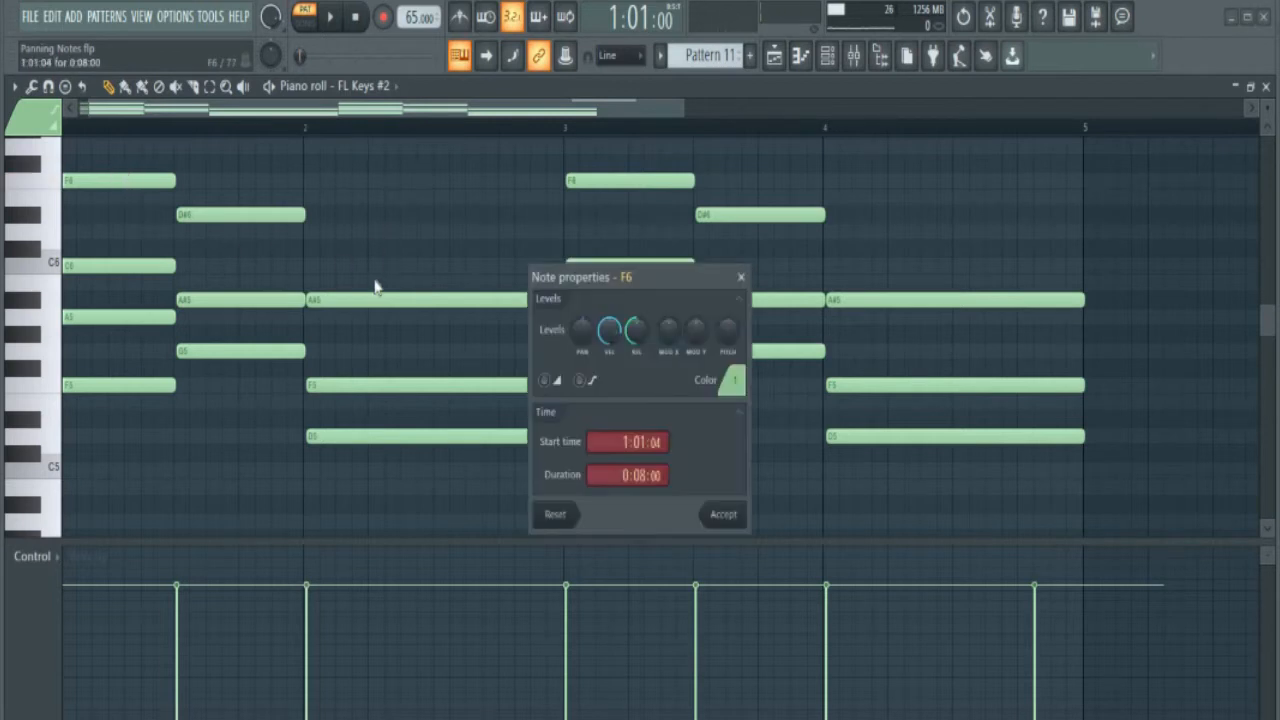
{"action": "left_click", "coordinate": [588, 337]}
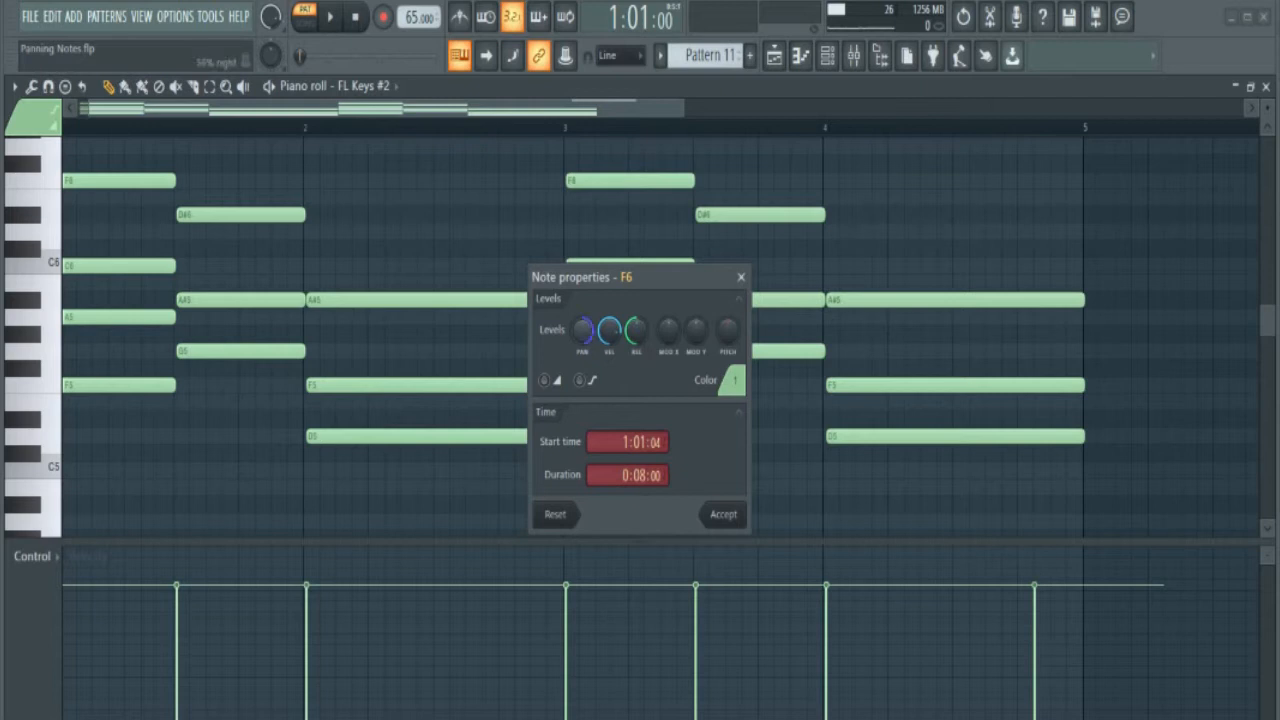
{"action": "left_click_drag", "start_coordinate": [588, 337], "coordinate": [588, 280]}
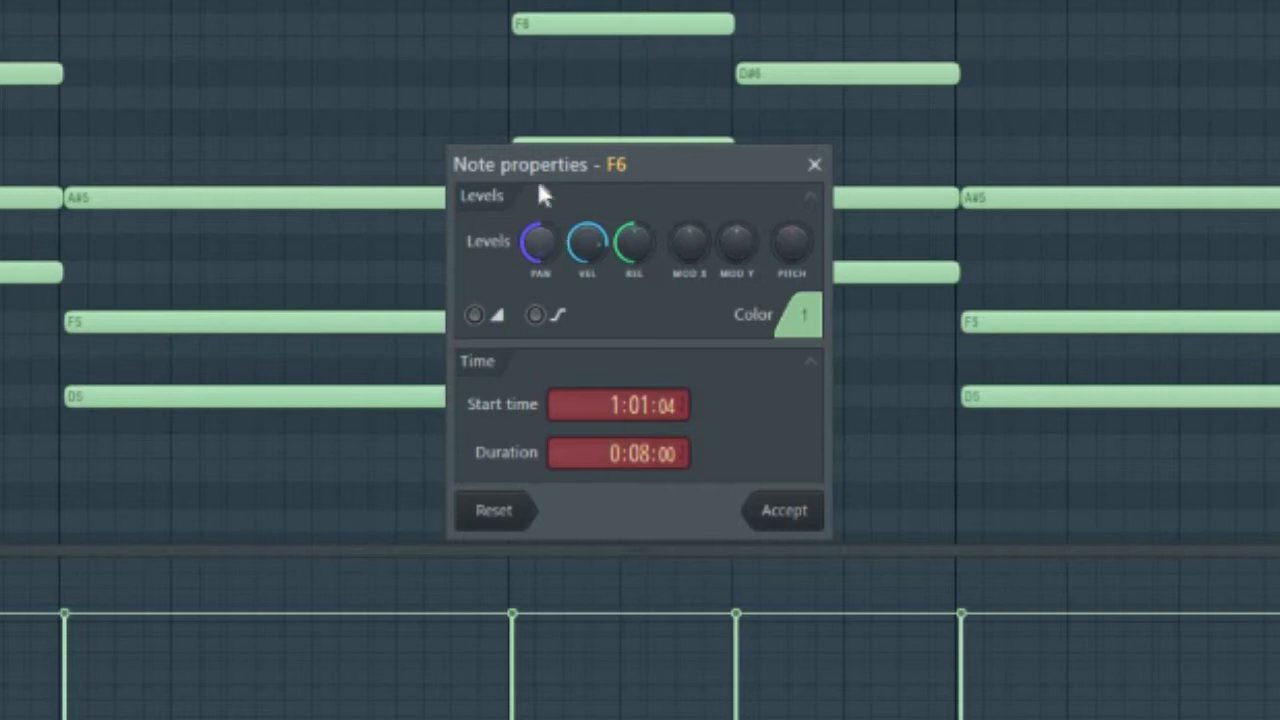
{"action": "left_click", "coordinate": [776, 514]}
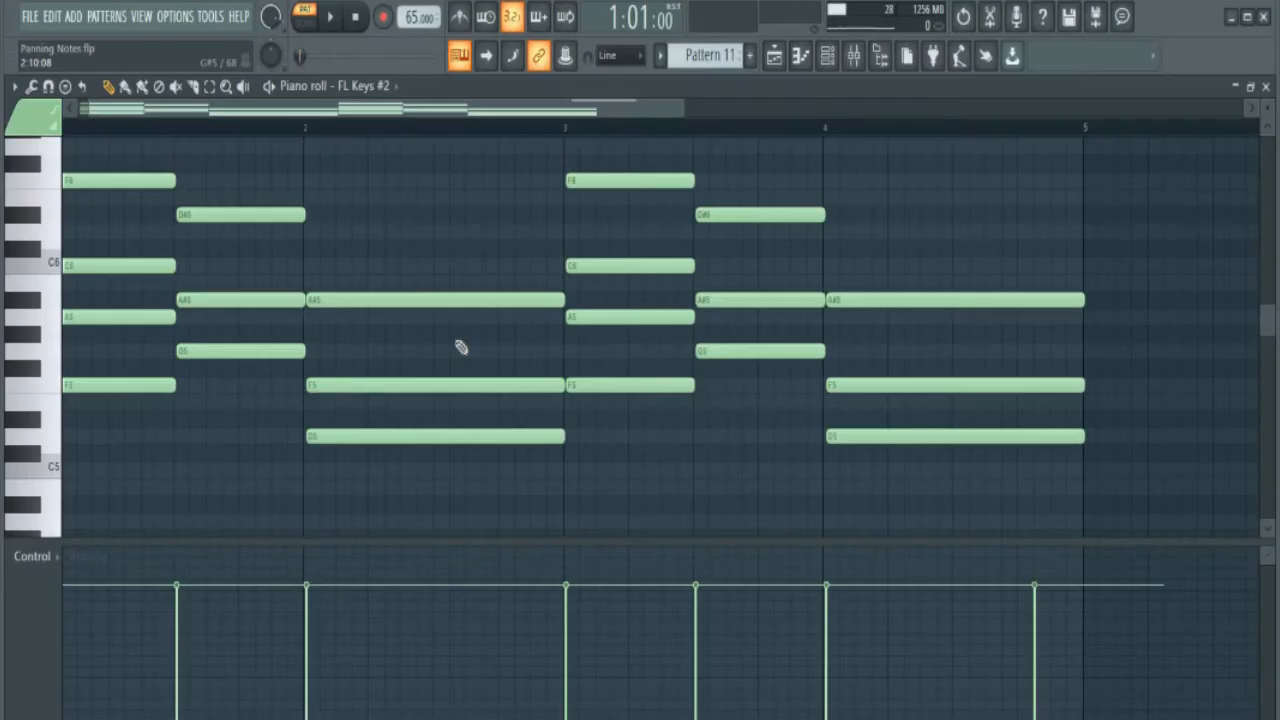
Pan the first chord's C6 note strongly to the right and its A5 note partly to the left.
{"action": "double_click", "coordinate": [119, 270]}
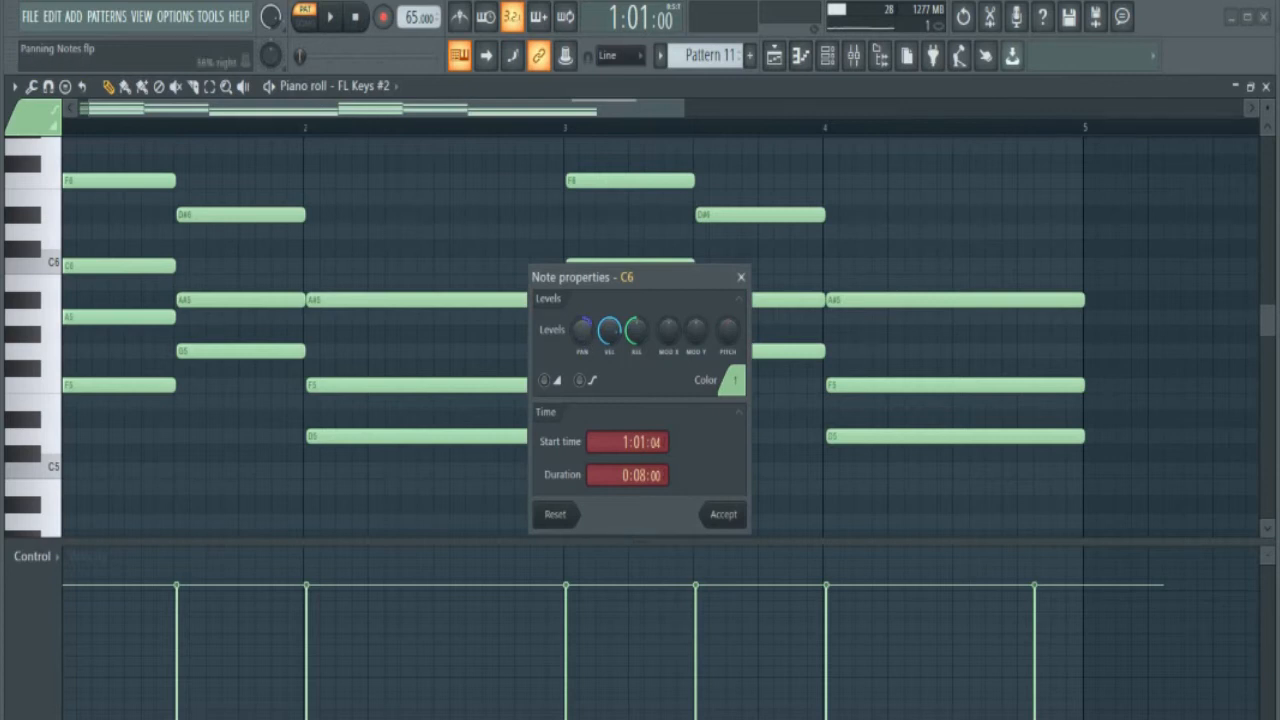
{"action": "left_click", "coordinate": [723, 518]}
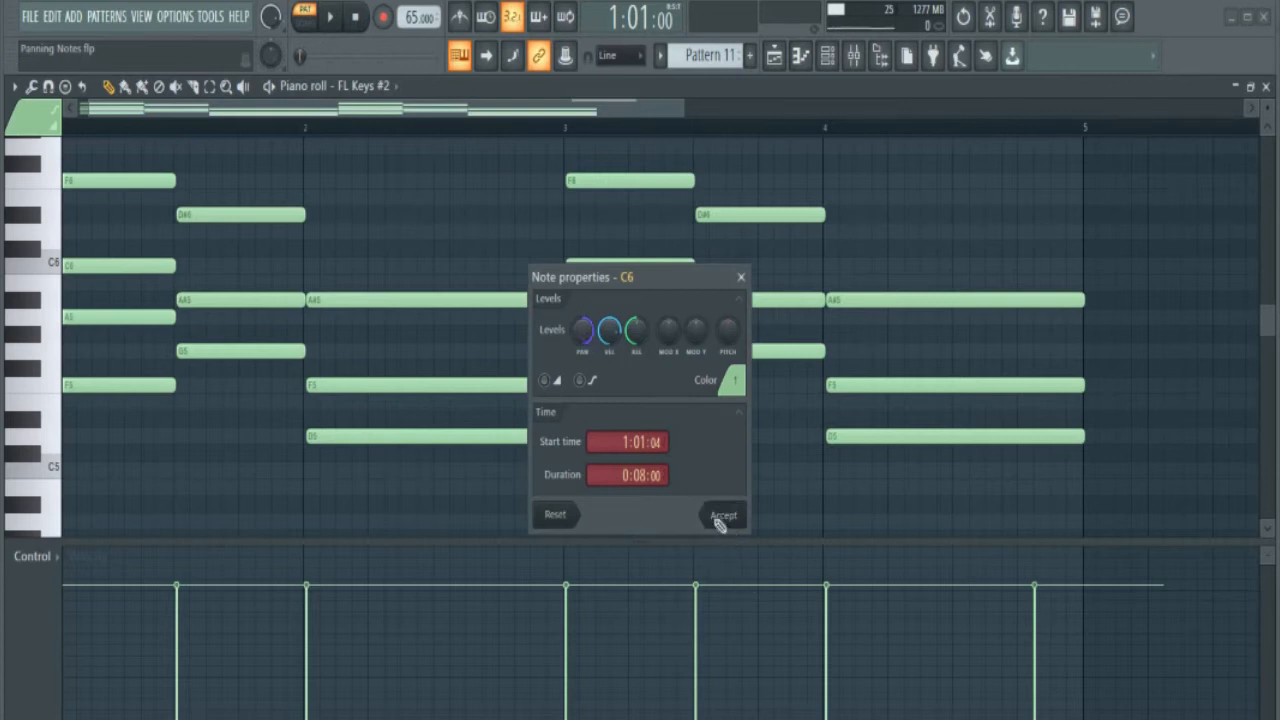
{"action": "double_click", "coordinate": [86, 318]}
{"action": "left_click_drag", "start_coordinate": [581, 334], "coordinate": [581, 400]}
{"action": "key", "text": "Escape"}
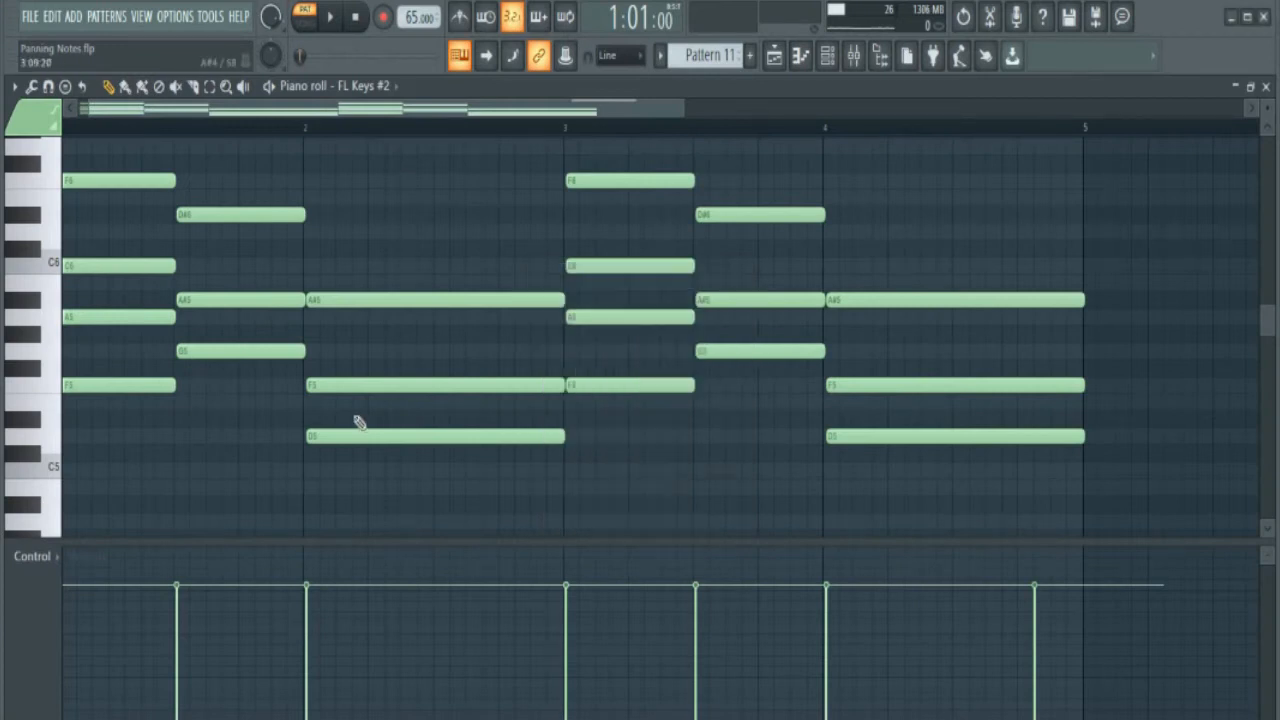
Pan the first chord's F5 note partly to the right.
{"action": "double_click", "coordinate": [120, 385]}
{"action": "left_click_drag", "start_coordinate": [582, 330], "coordinate": [582, 318]}
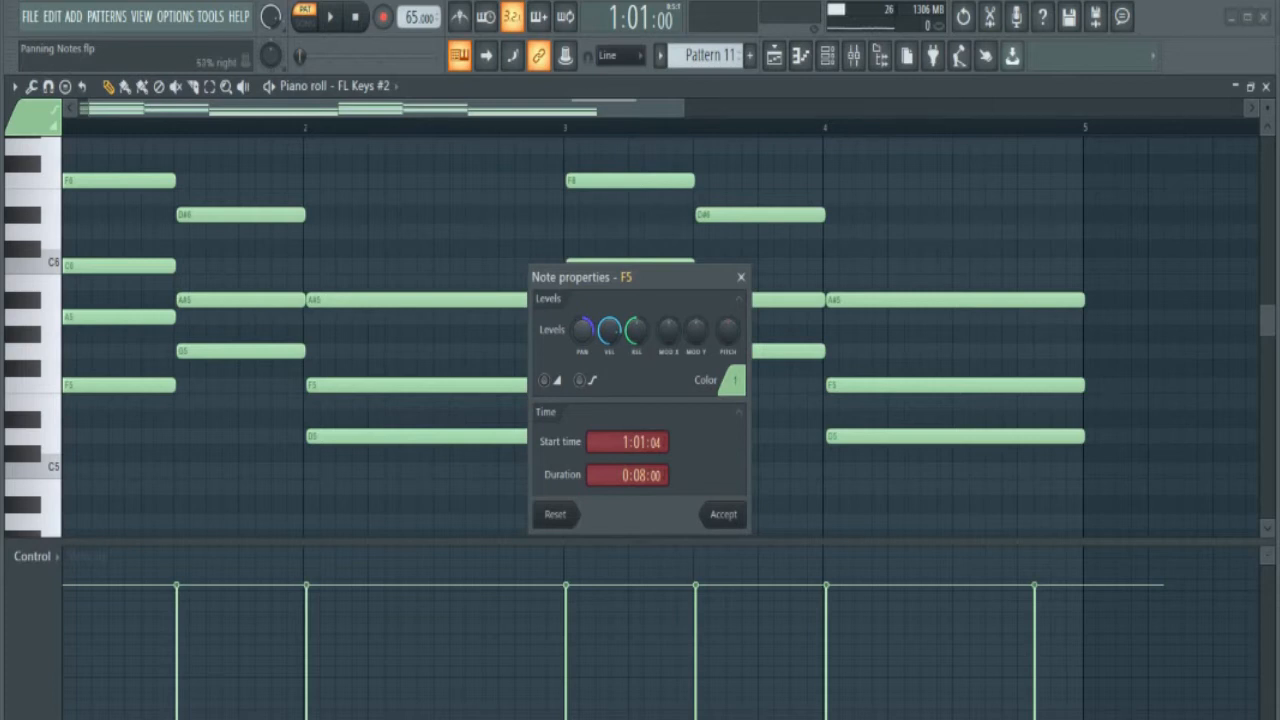
{"action": "left_click", "coordinate": [723, 514]}
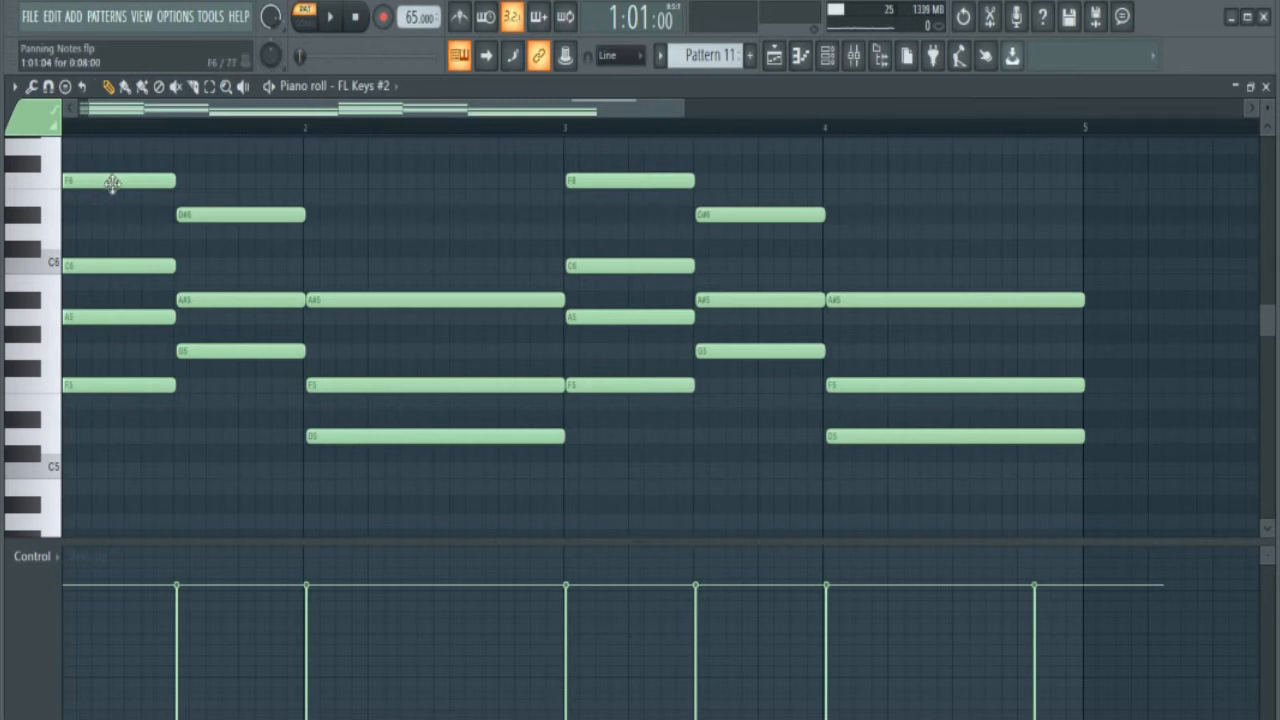
Review the pan setting of each note in the first chord: F6, C6, A5 and F5.
{"action": "double_click", "coordinate": [110, 183]}
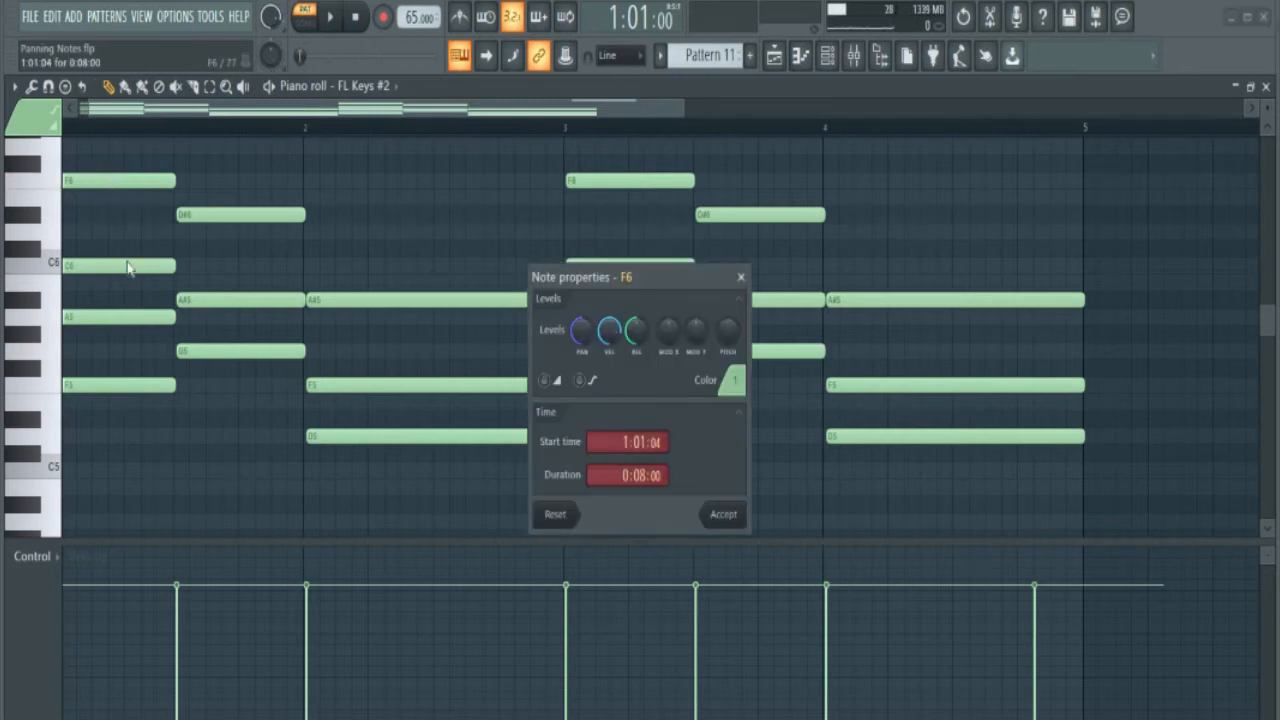
{"action": "left_click", "coordinate": [740, 278]}
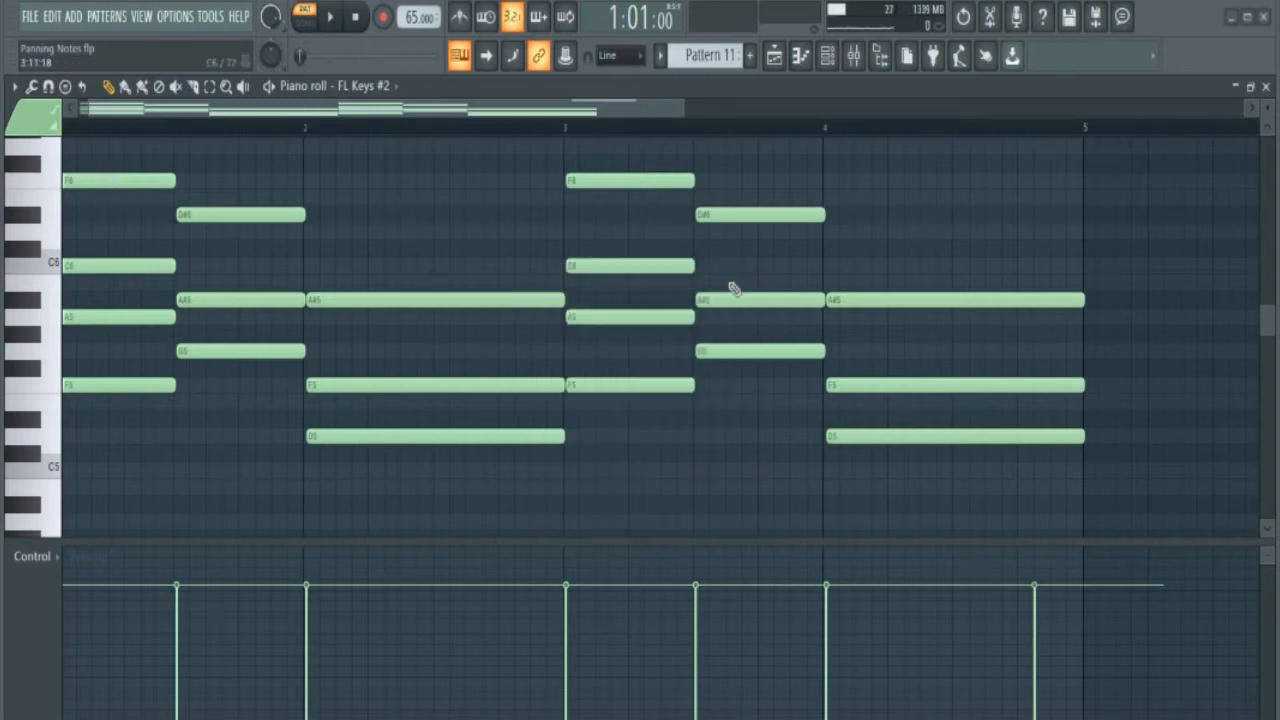
{"action": "double_click", "coordinate": [83, 268]}
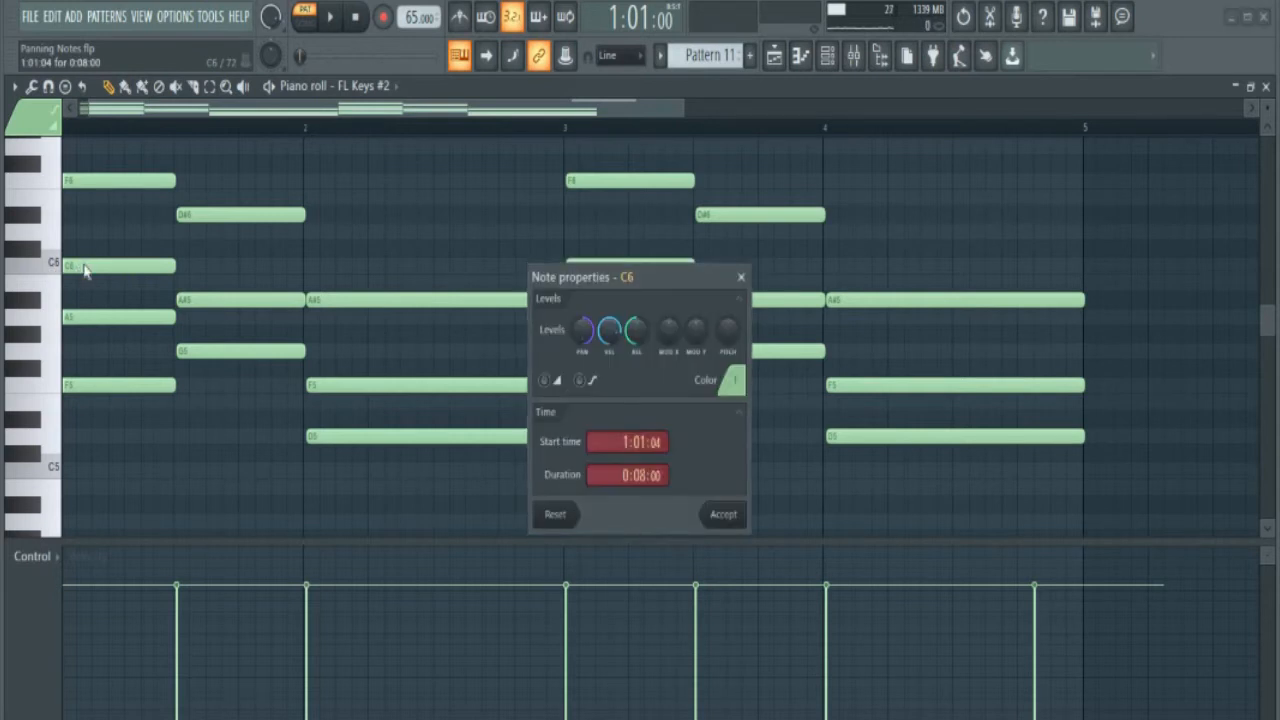
{"action": "left_click", "coordinate": [741, 278]}
{"action": "double_click", "coordinate": [110, 318]}
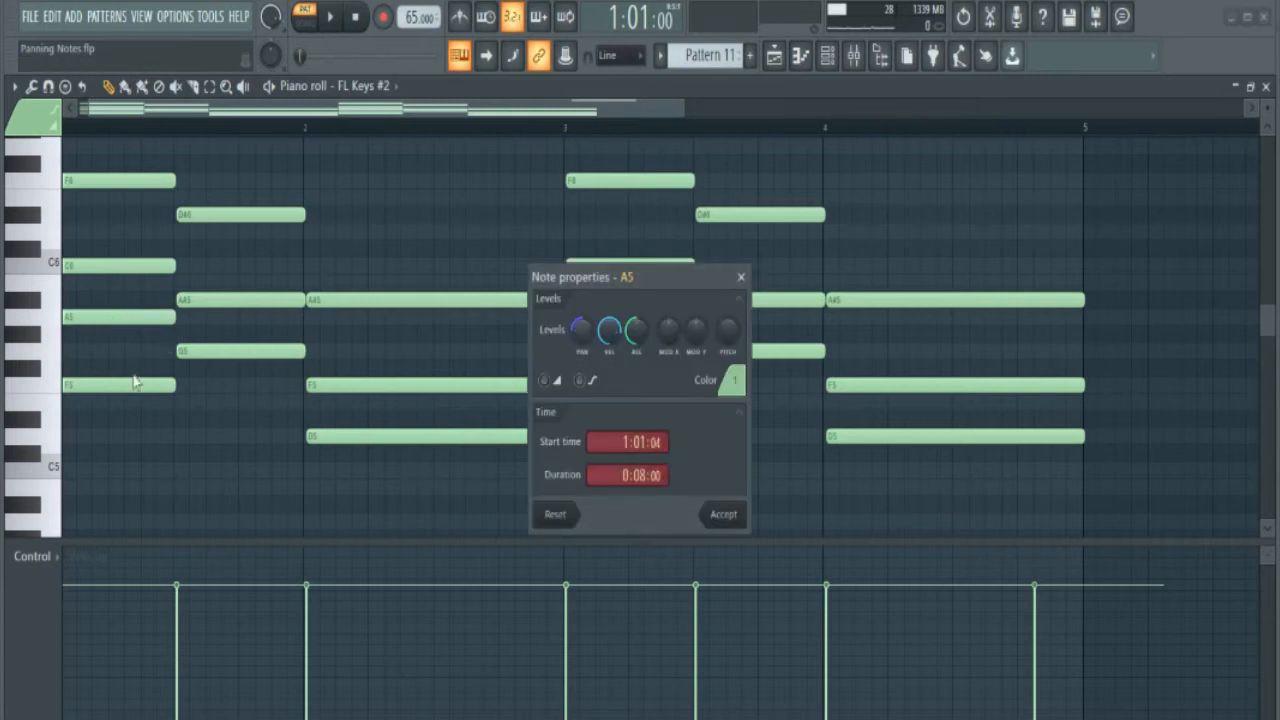
{"action": "left_click", "coordinate": [741, 277]}
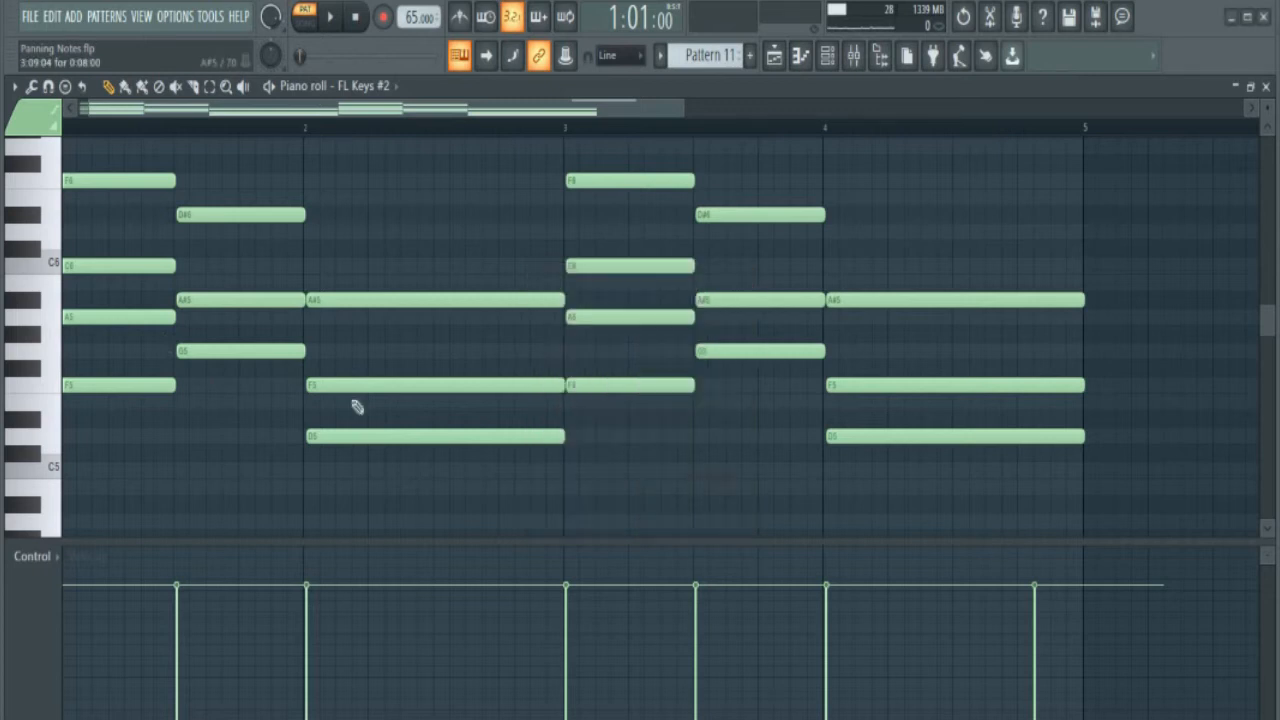
{"action": "double_click", "coordinate": [140, 386]}
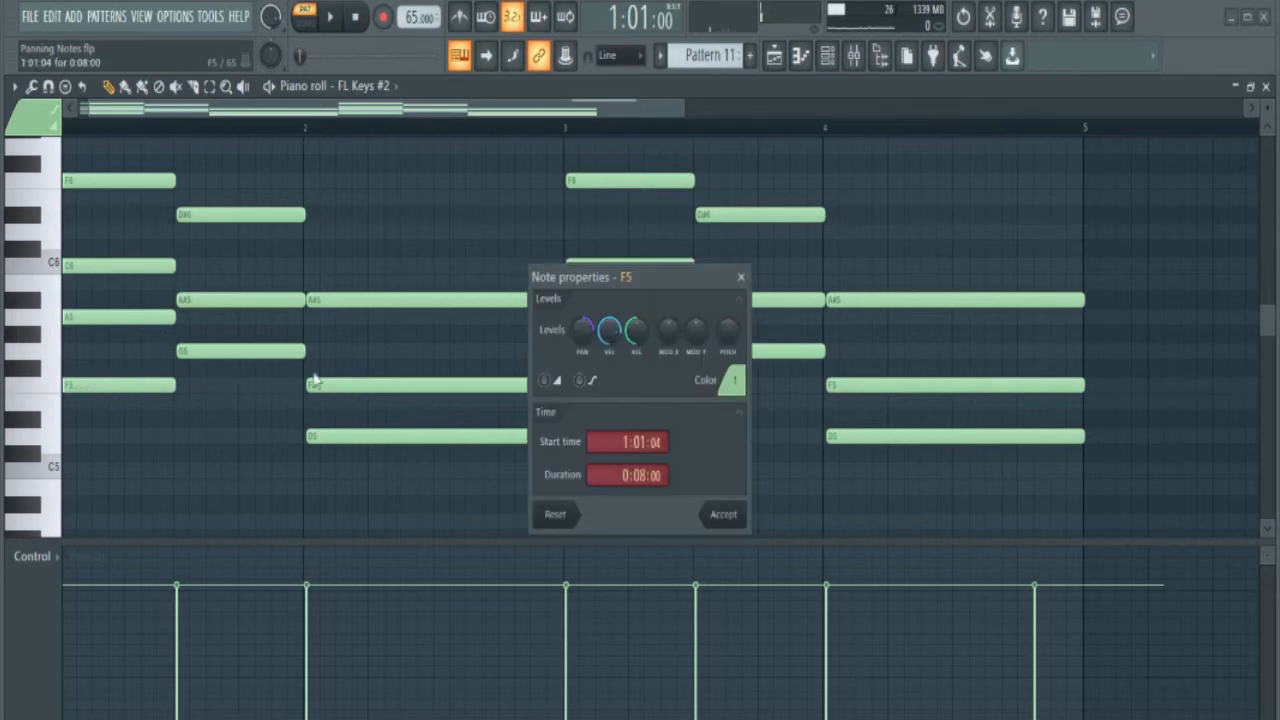
{"action": "left_click", "coordinate": [741, 277]}
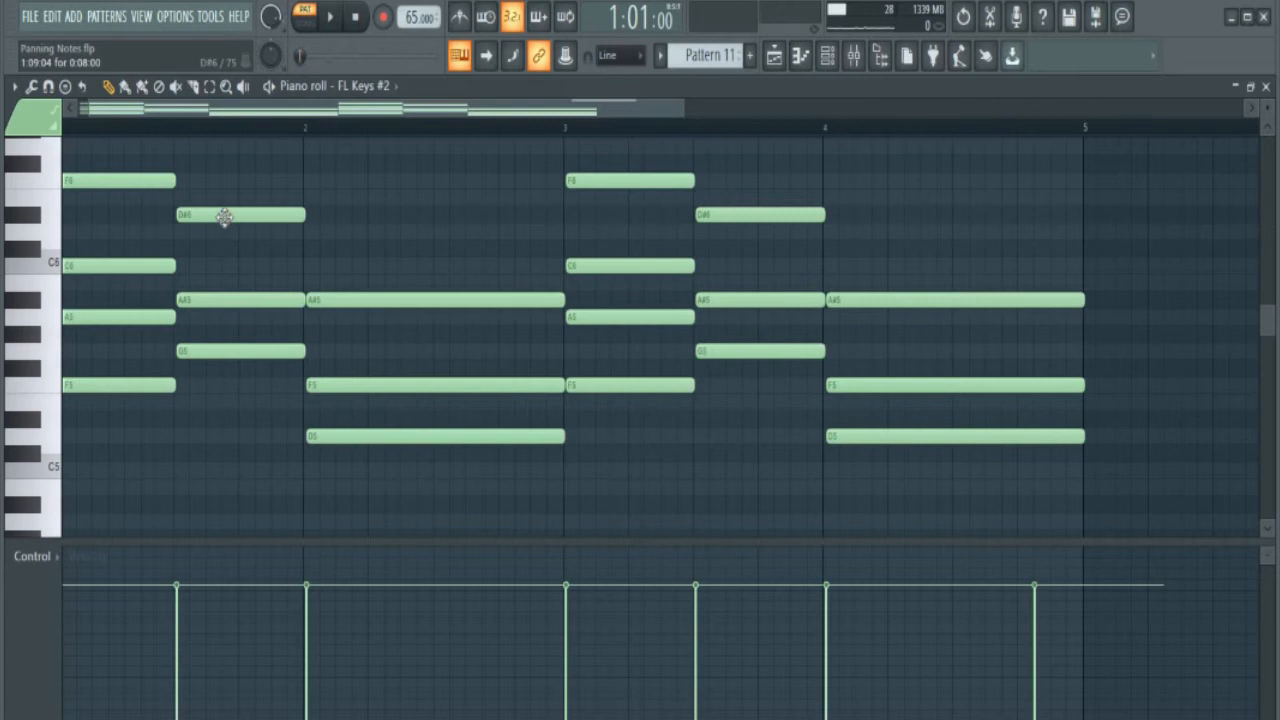
Pan the second chord's D#6 note strongly to the right and check its pan setting.
{"action": "double_click", "coordinate": [224, 217]}
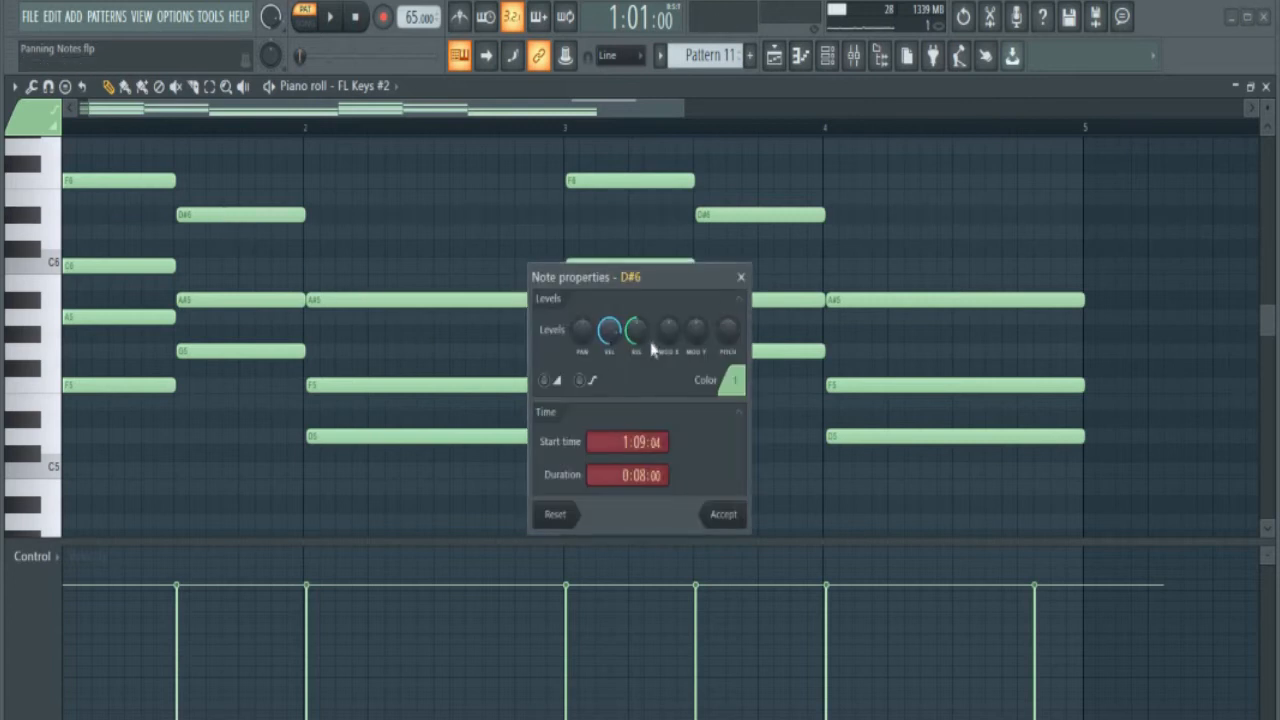
{"action": "left_click", "coordinate": [741, 277]}
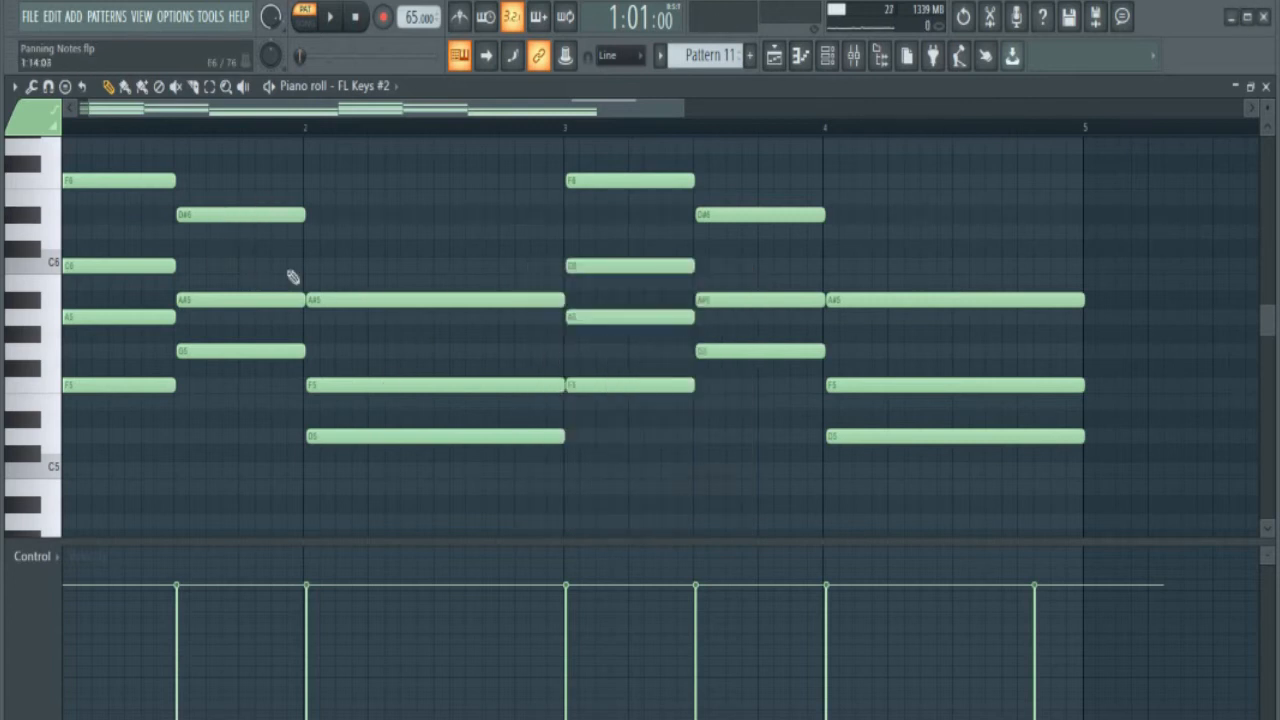
{"action": "scroll", "coordinate": [293, 277], "scroll_direction": "up", "scroll_amount": 1}
{"action": "double_click", "coordinate": [230, 250]}
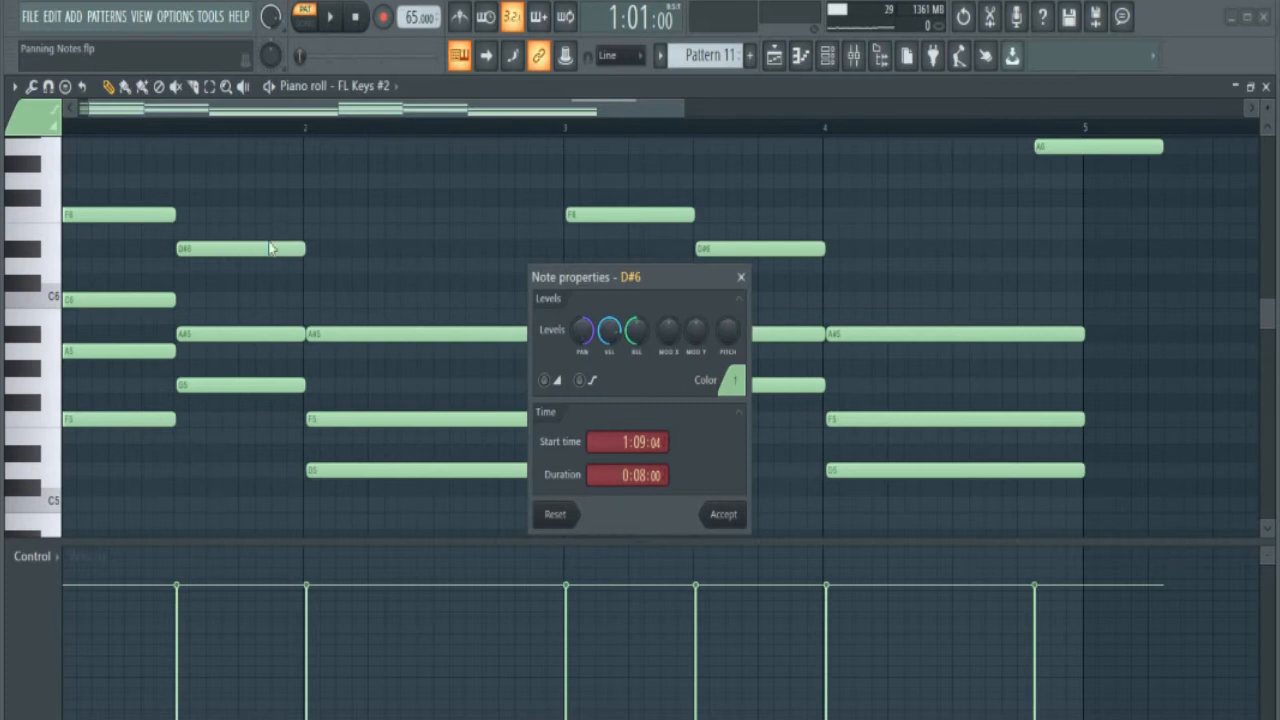
{"action": "left_click", "coordinate": [741, 277]}
Pan the second chord's A#5 note 100% left and its G5 note slightly to the right.
{"action": "double_click", "coordinate": [255, 336]}
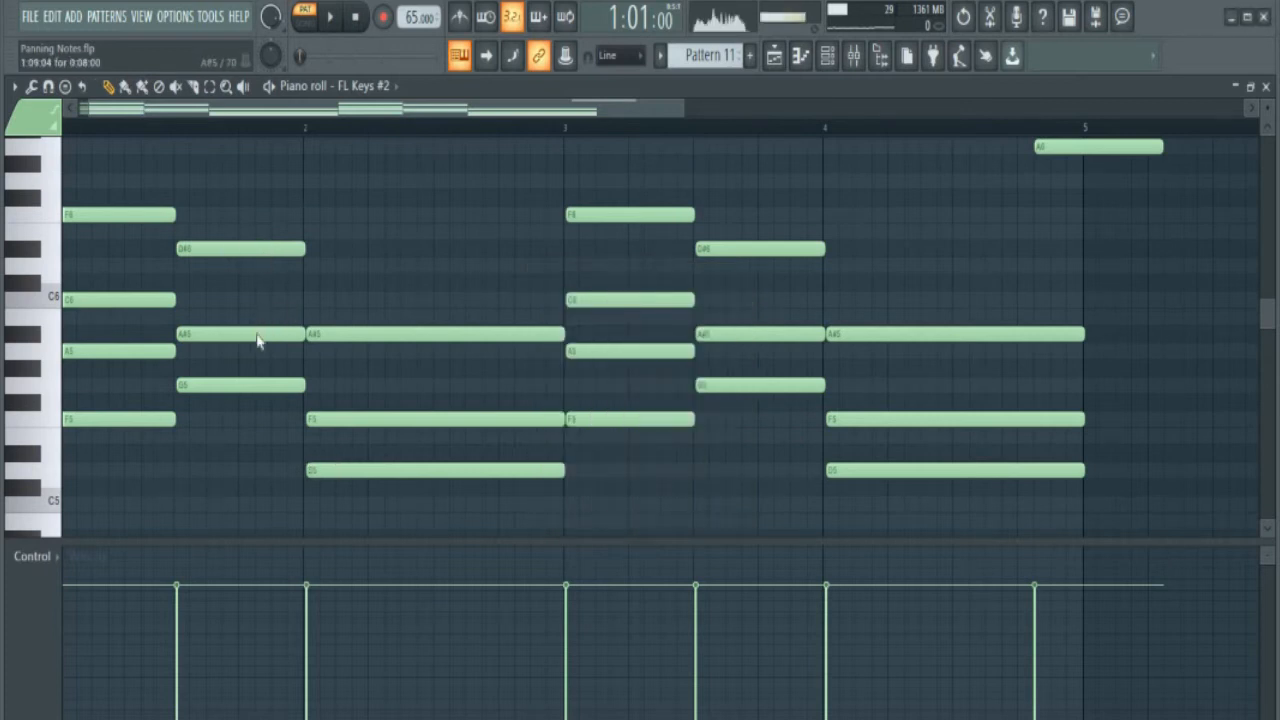
{"action": "left_click_drag", "start_coordinate": [582, 330], "coordinate": [582, 380]}
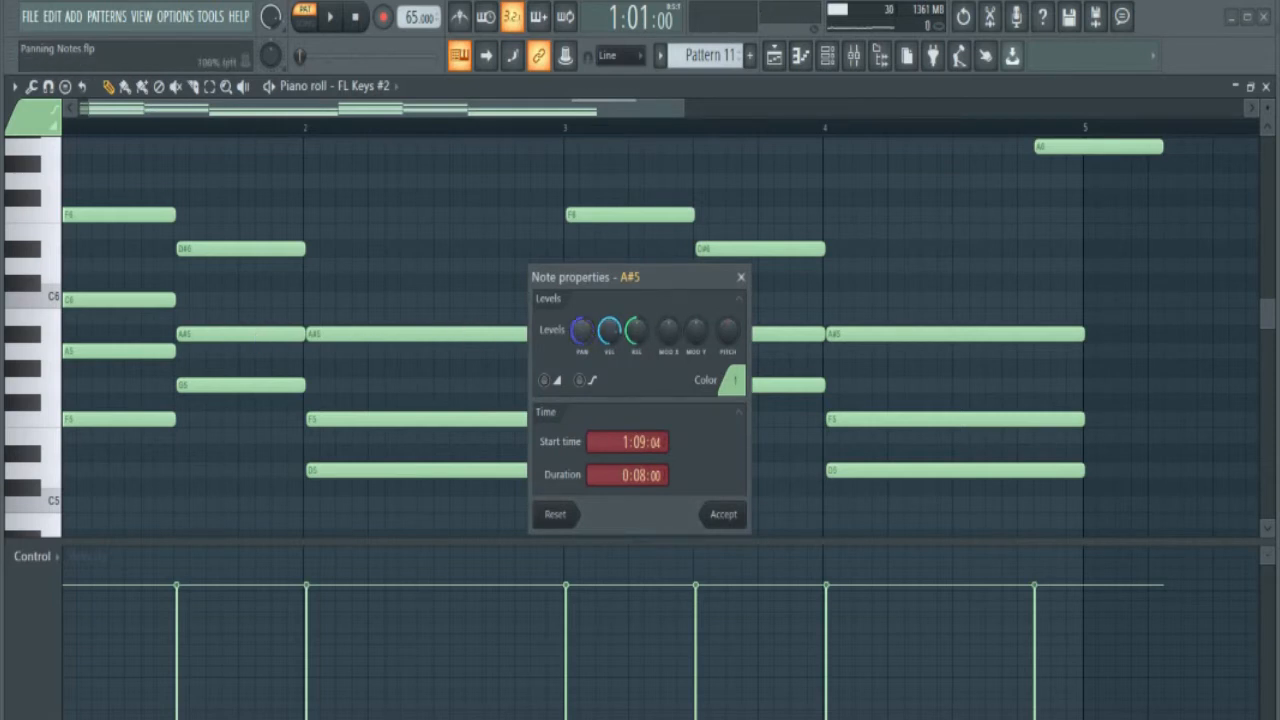
{"action": "left_click", "coordinate": [697, 540]}
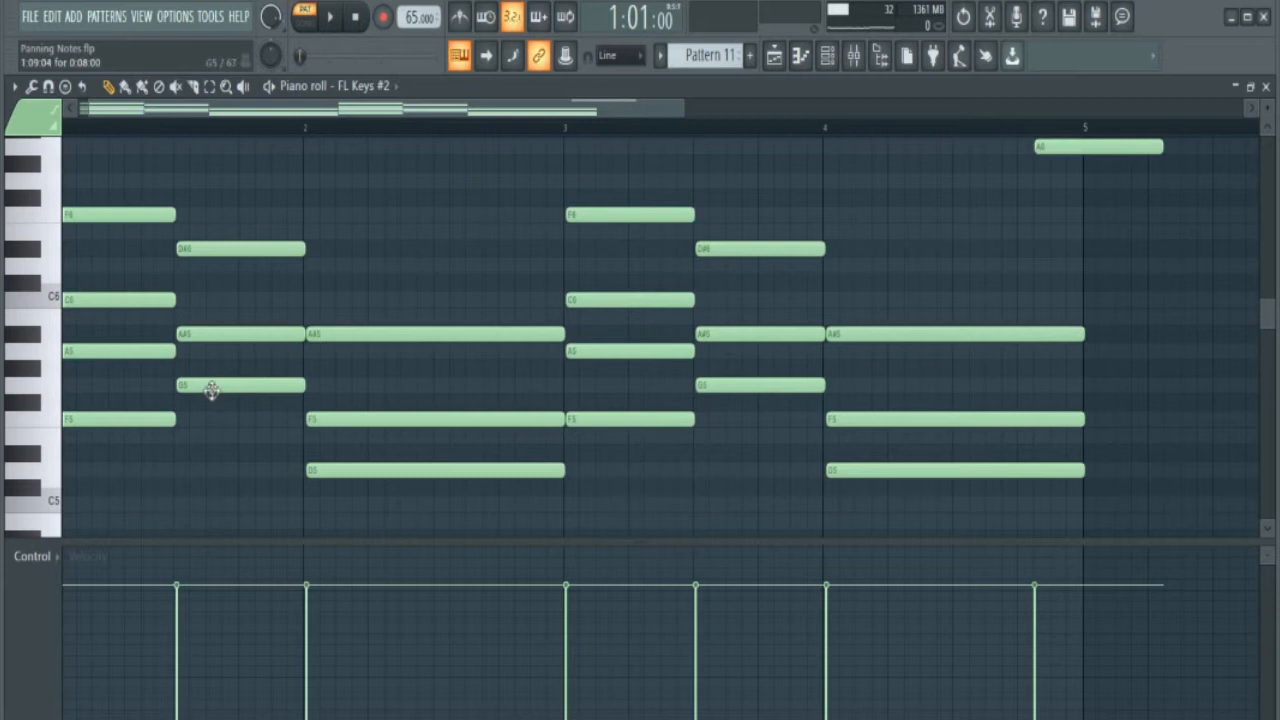
{"action": "double_click", "coordinate": [258, 386]}
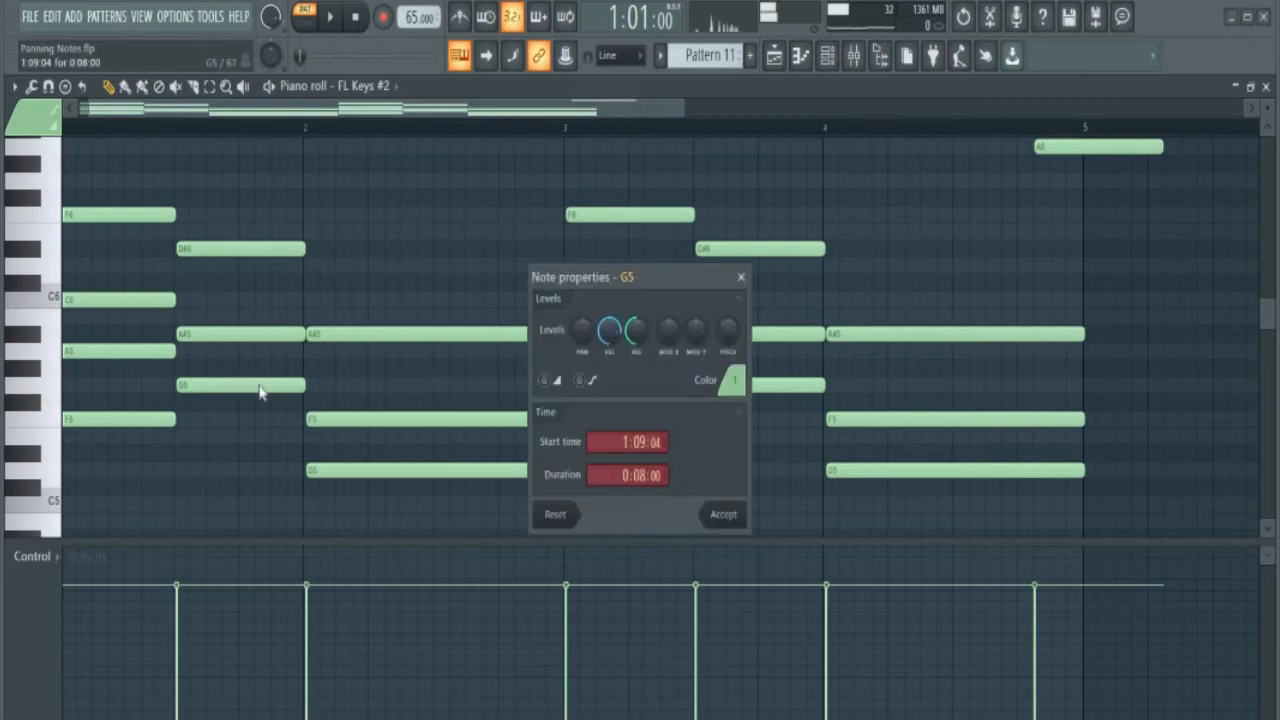
{"action": "left_click_drag", "start_coordinate": [582, 330], "coordinate": [582, 312]}
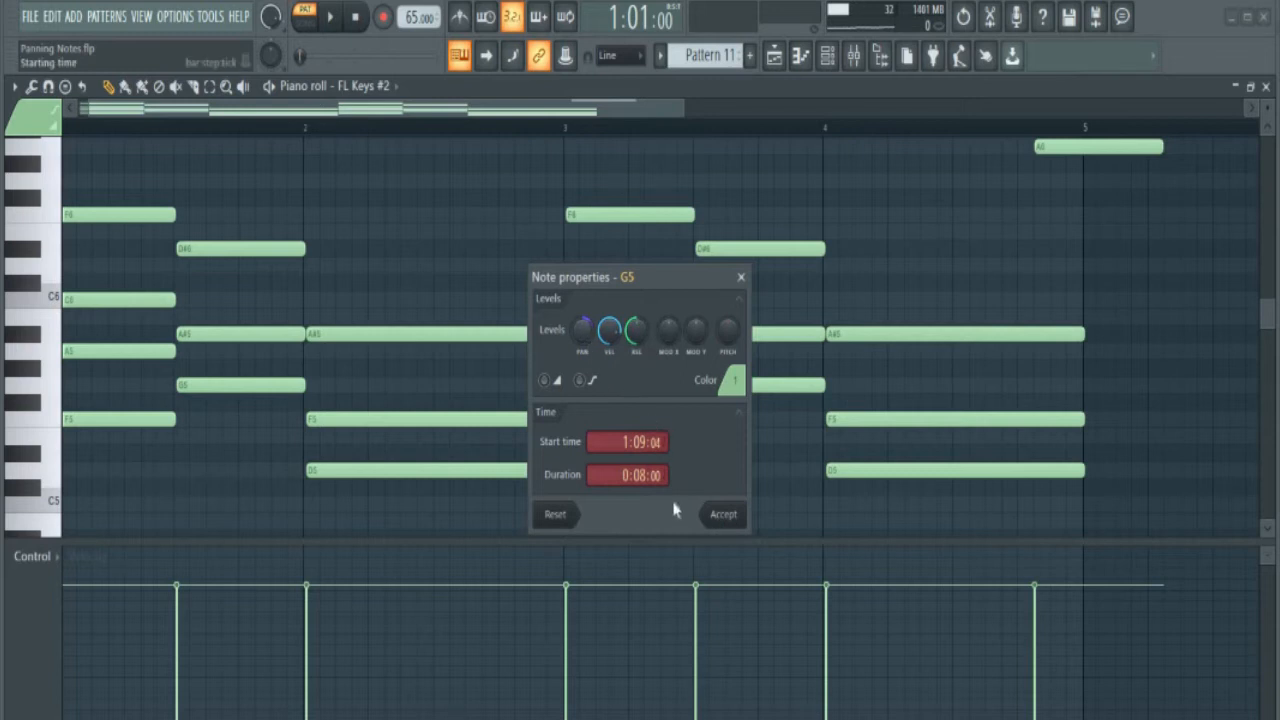
{"action": "left_click", "coordinate": [724, 517]}
Pan the D5 note of the long chord in bar 2 slightly right and its F5 note 100% right.
{"action": "double_click", "coordinate": [404, 471]}
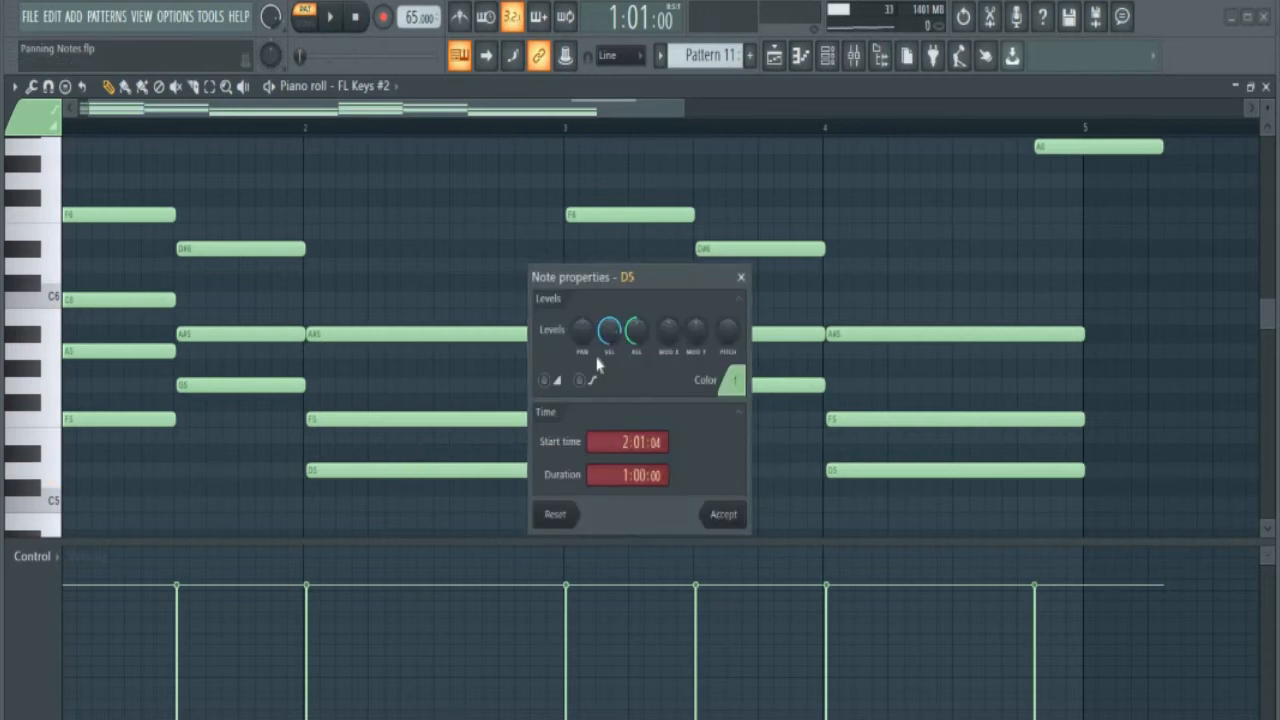
{"action": "left_click_drag", "start_coordinate": [582, 331], "coordinate": [582, 326]}
{"action": "left_click", "coordinate": [716, 516]}
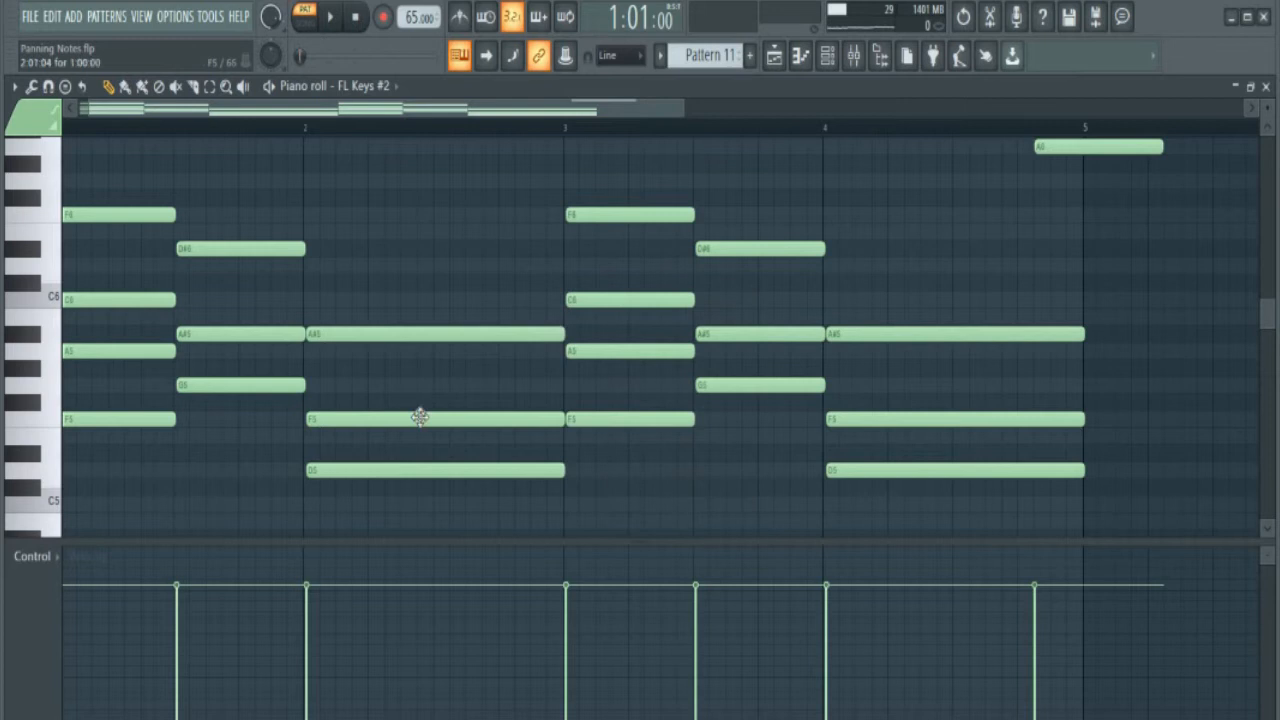
{"action": "double_click", "coordinate": [427, 421]}
{"action": "left_click_drag", "start_coordinate": [582, 331], "coordinate": [582, 305]}
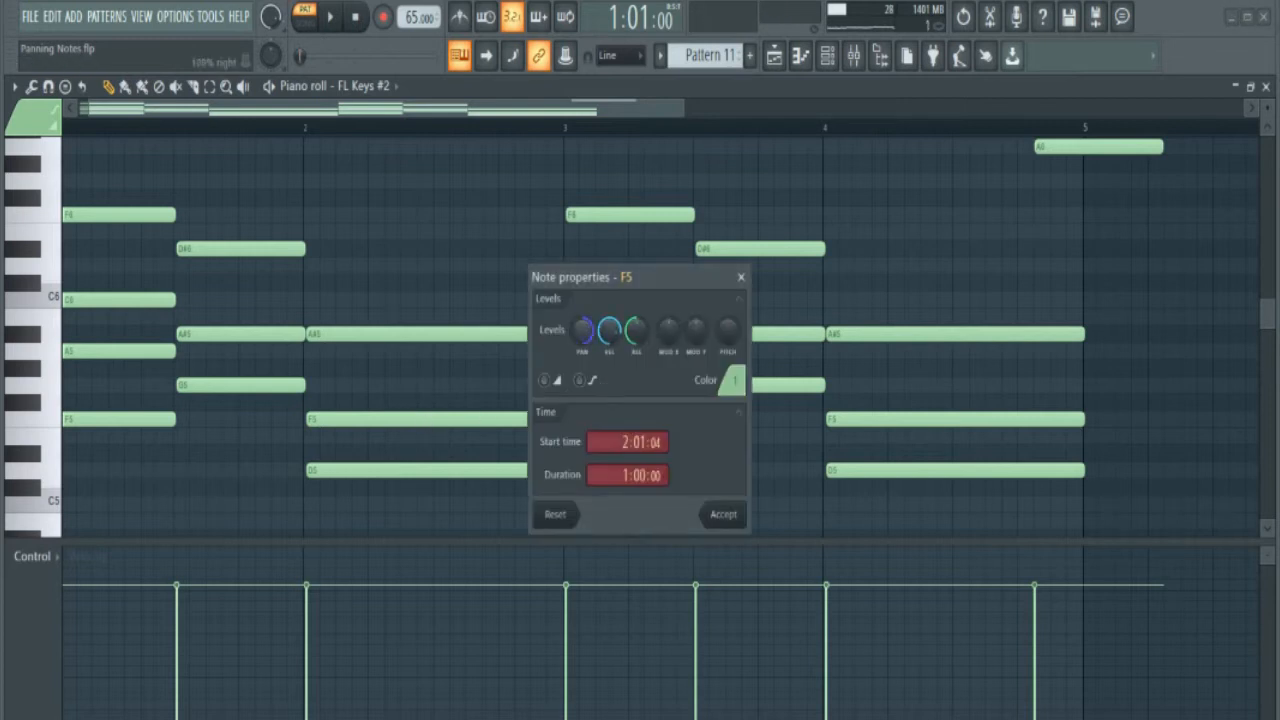
Pan the A#5 note of the long chord in bar 2 to the left.
{"action": "left_click", "coordinate": [429, 337]}
{"action": "double_click", "coordinate": [429, 337]}
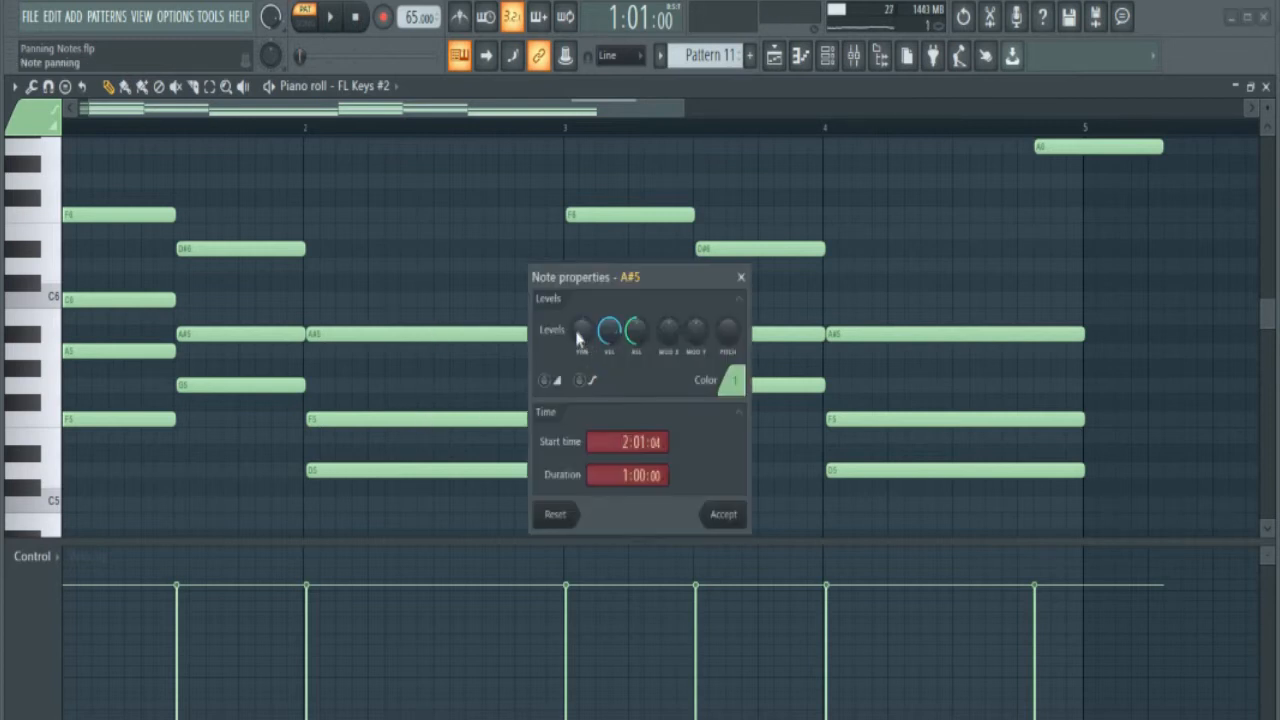
{"action": "left_click_drag", "start_coordinate": [582, 331], "coordinate": [582, 360]}
{"action": "left_click", "coordinate": [721, 514]}
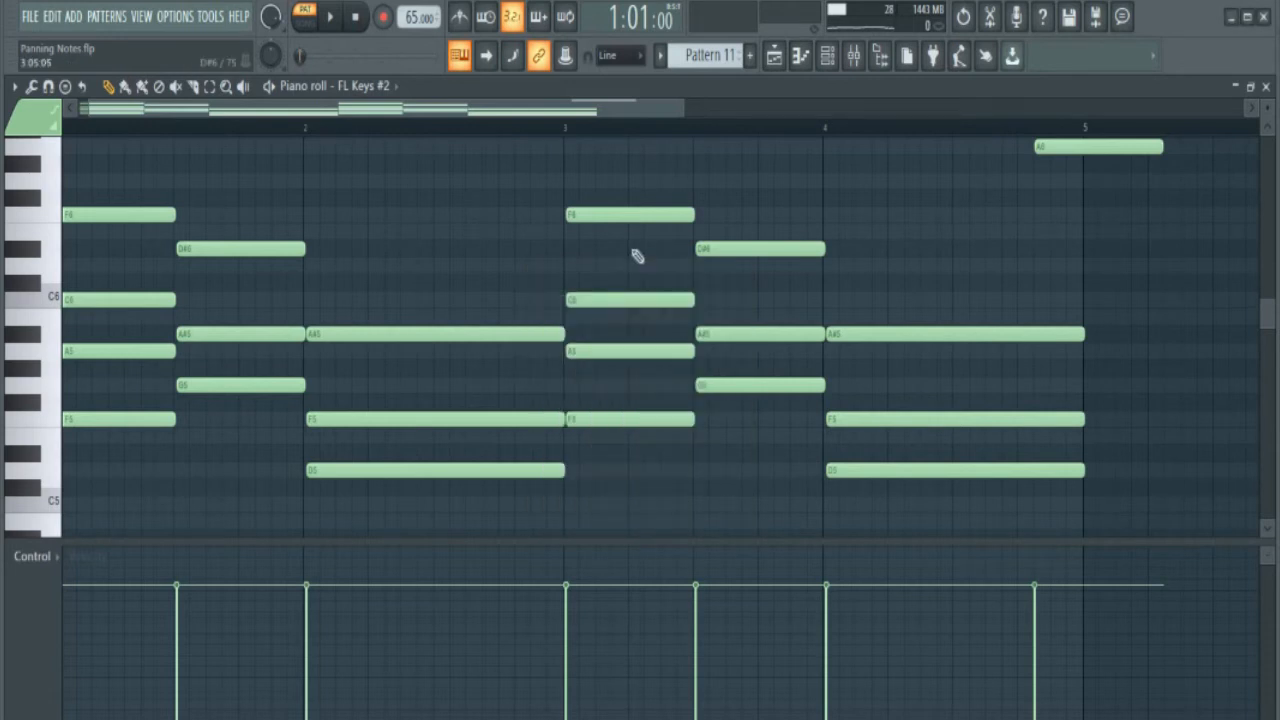
Play back the pattern to hear the panned chords, selecting all notes in bars 3 and 4 before stopping playback.
{"action": "key", "text": "space"}
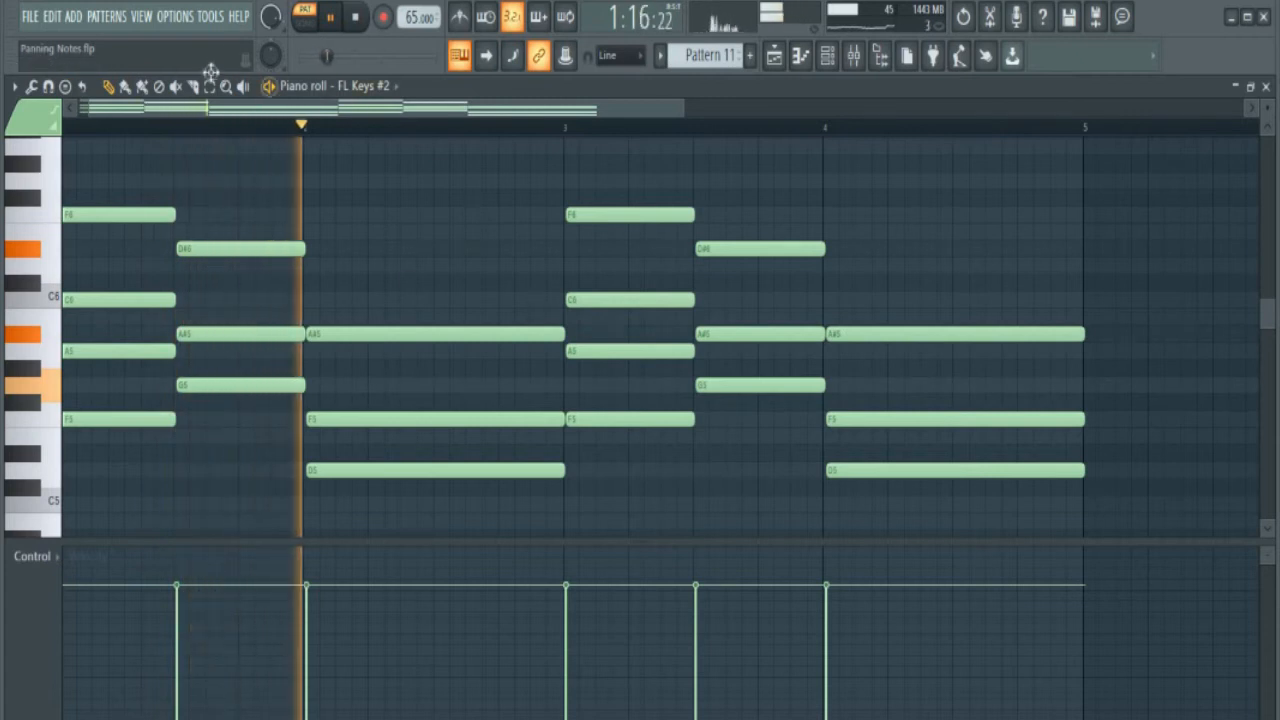
{"action": "left_click_drag", "start_coordinate": [621, 140], "coordinate": [746, 391]}
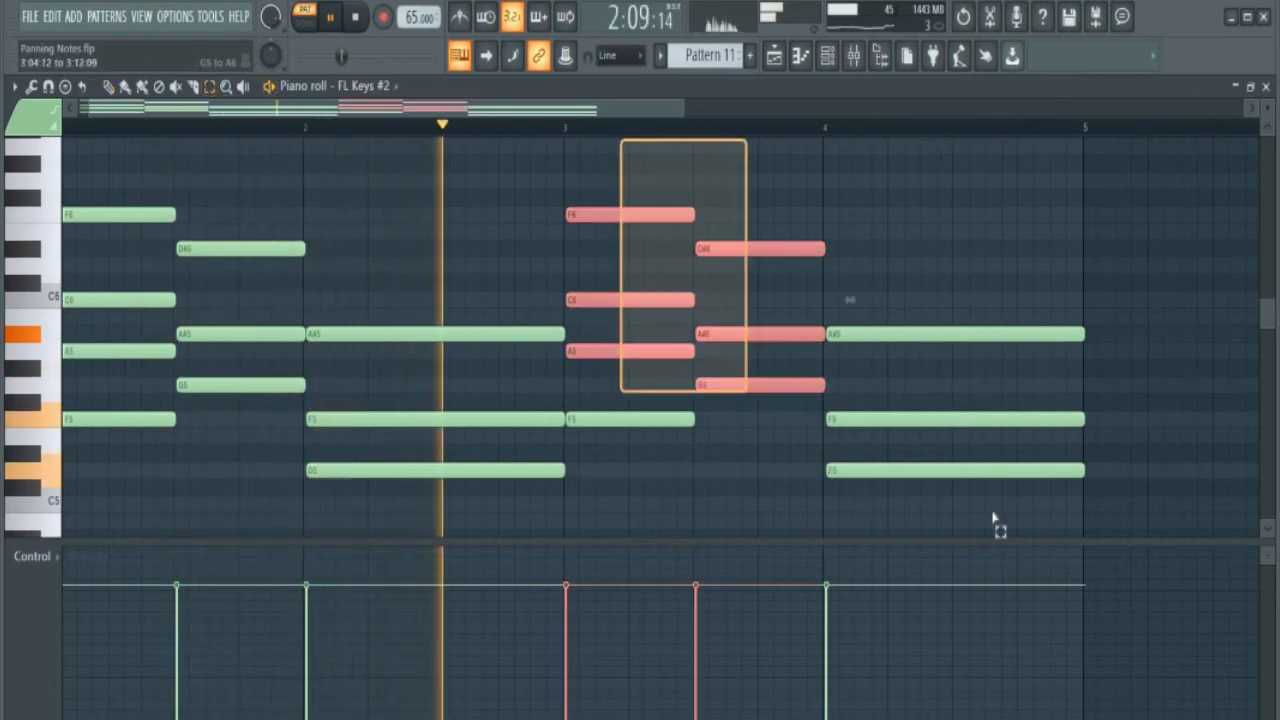
{"action": "left_click_drag", "start_coordinate": [993, 520], "coordinate": [943, 509]}
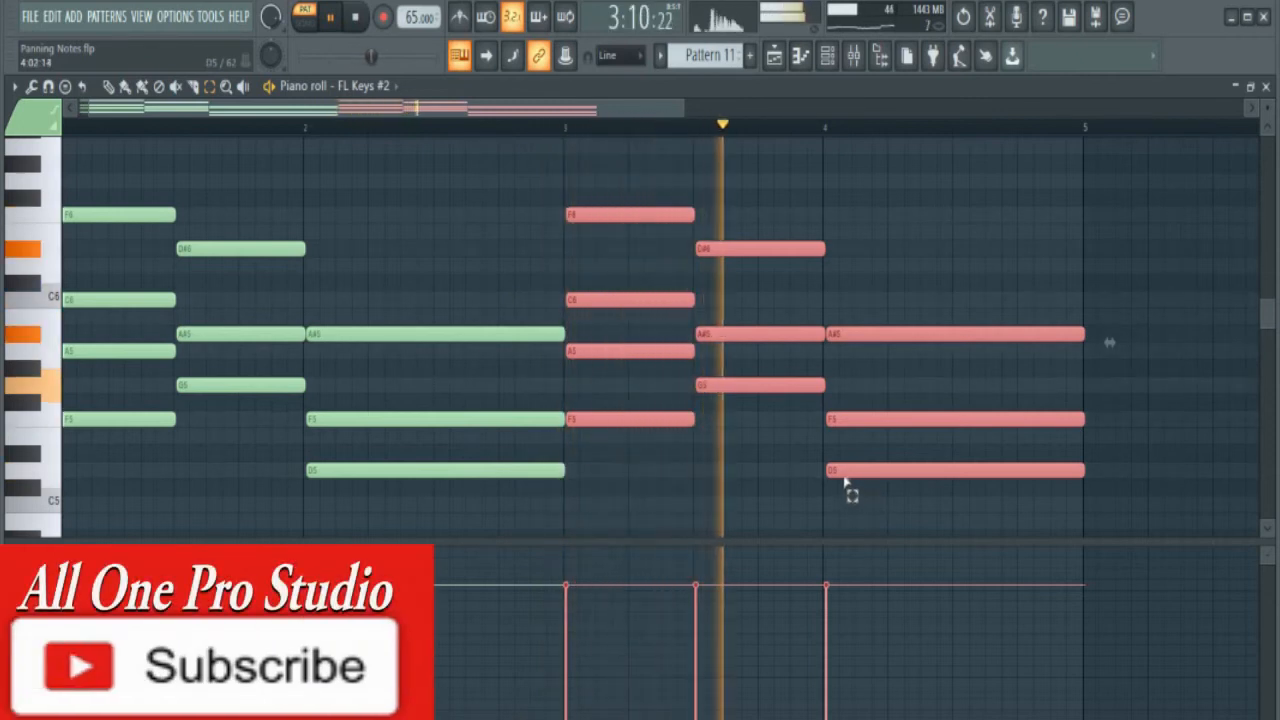
{"action": "key", "text": "space"}
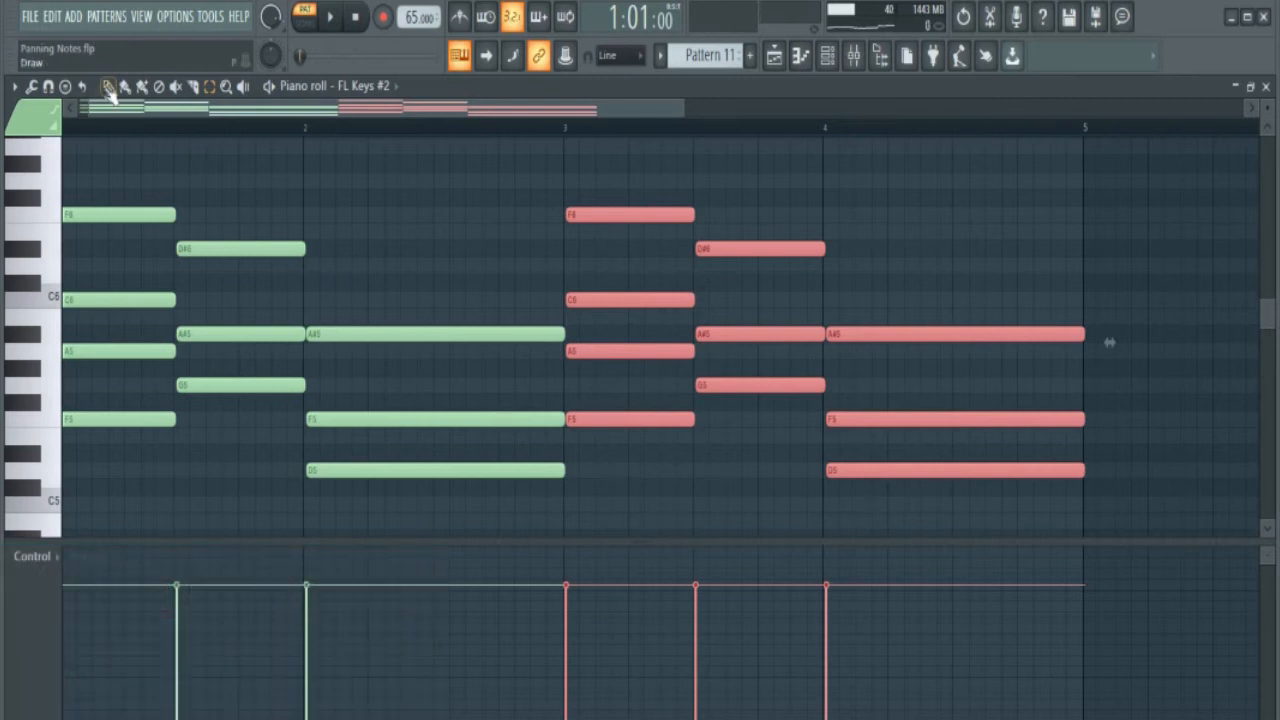
Show the note pan values instead of velocity in the piano roll's control lane.
{"action": "left_click", "coordinate": [1251, 107]}
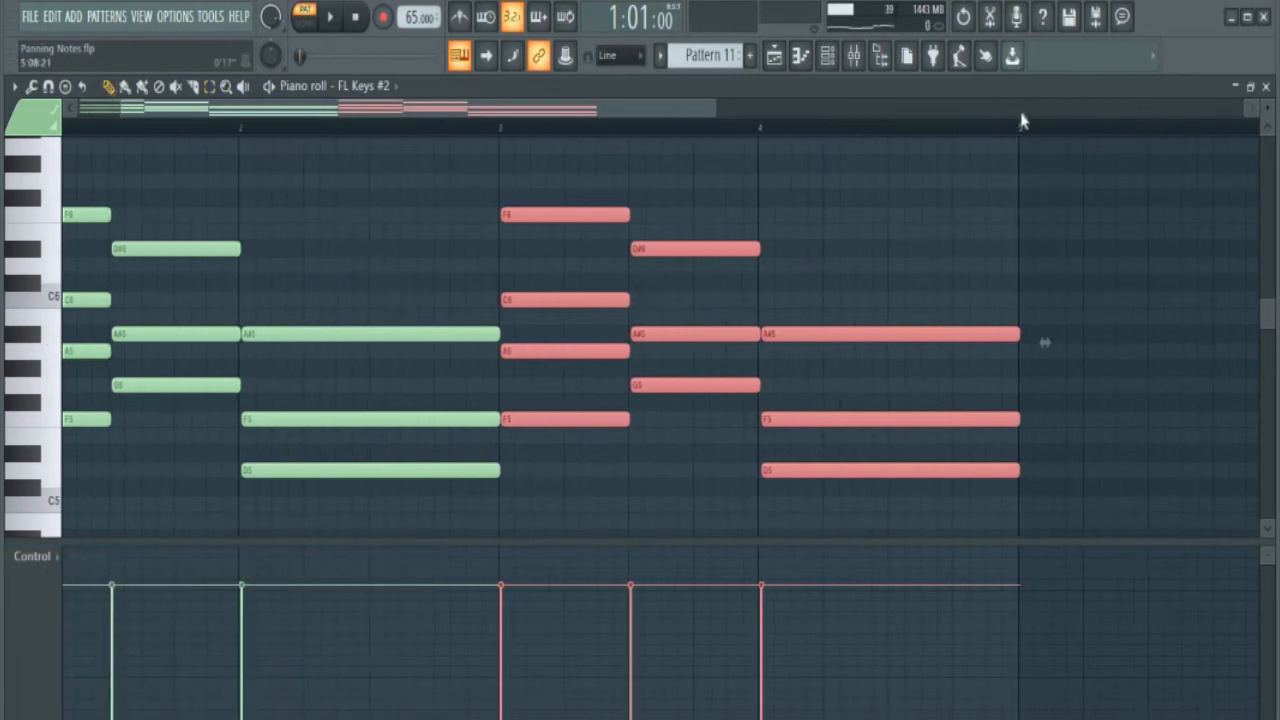
{"action": "scroll", "coordinate": [911, 104], "scroll_direction": "right", "scroll_amount": 4}
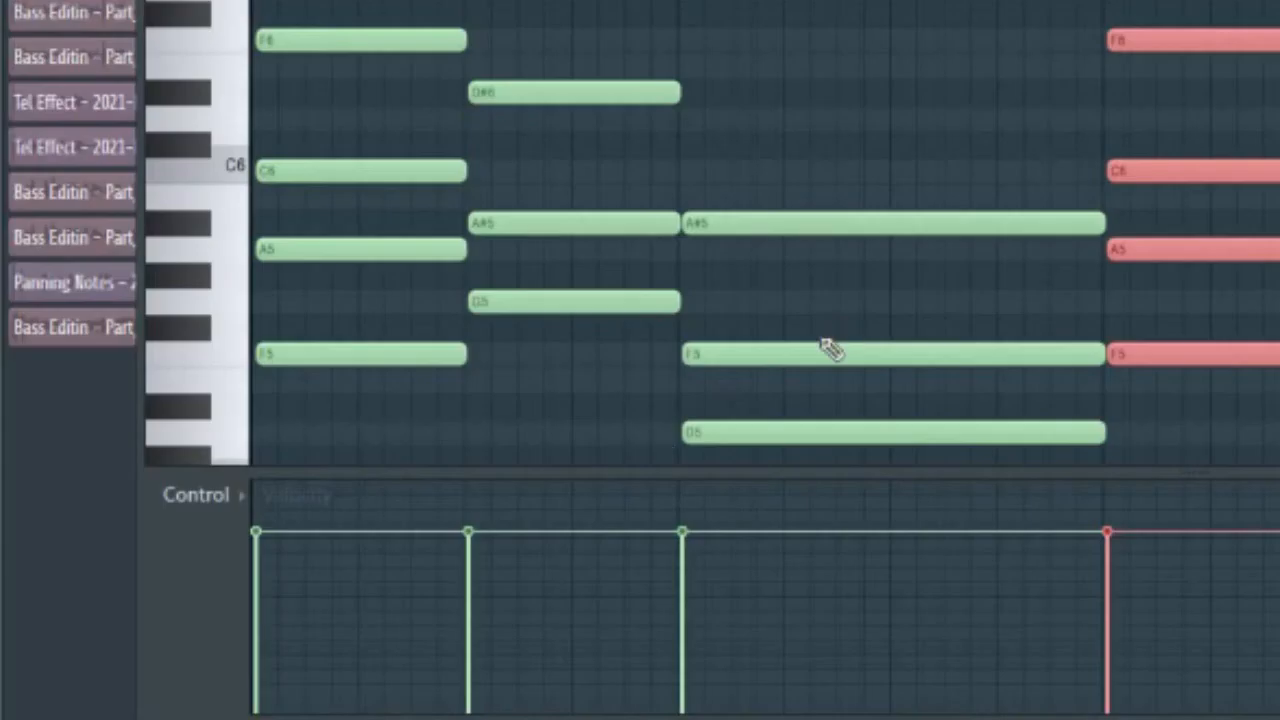
{"action": "left_click", "coordinate": [226, 493]}
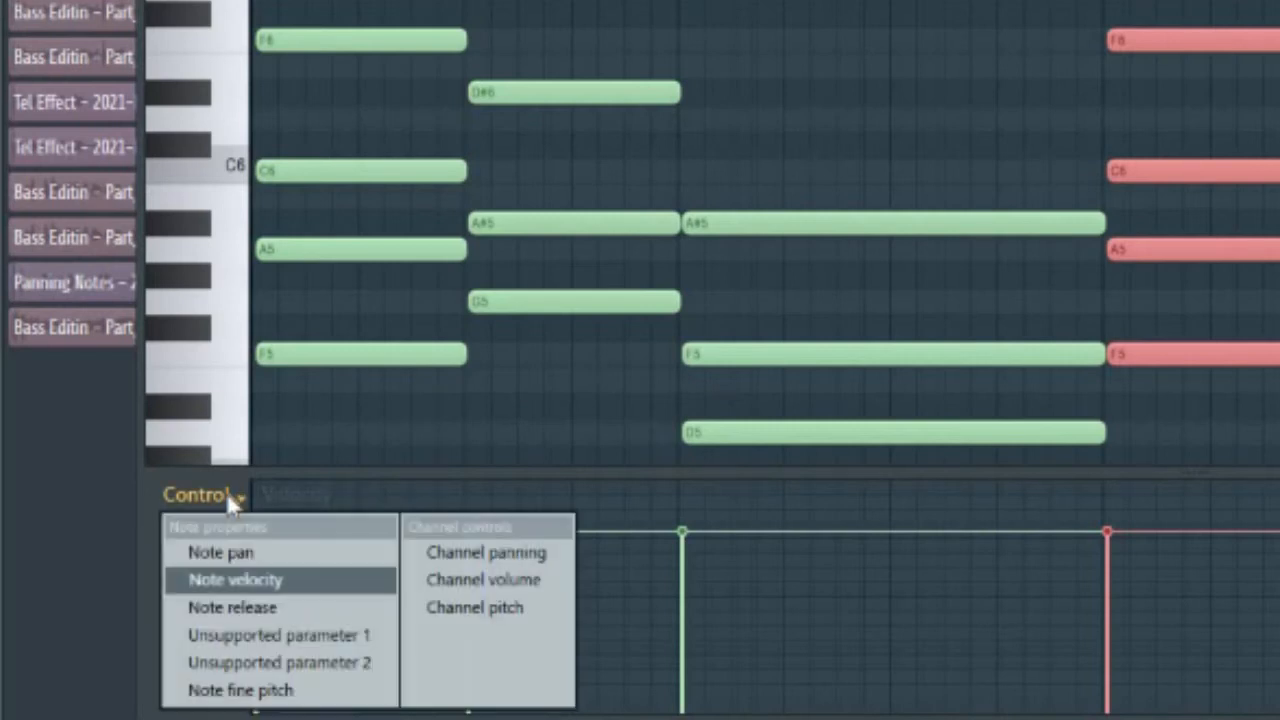
{"action": "left_click", "coordinate": [253, 552]}
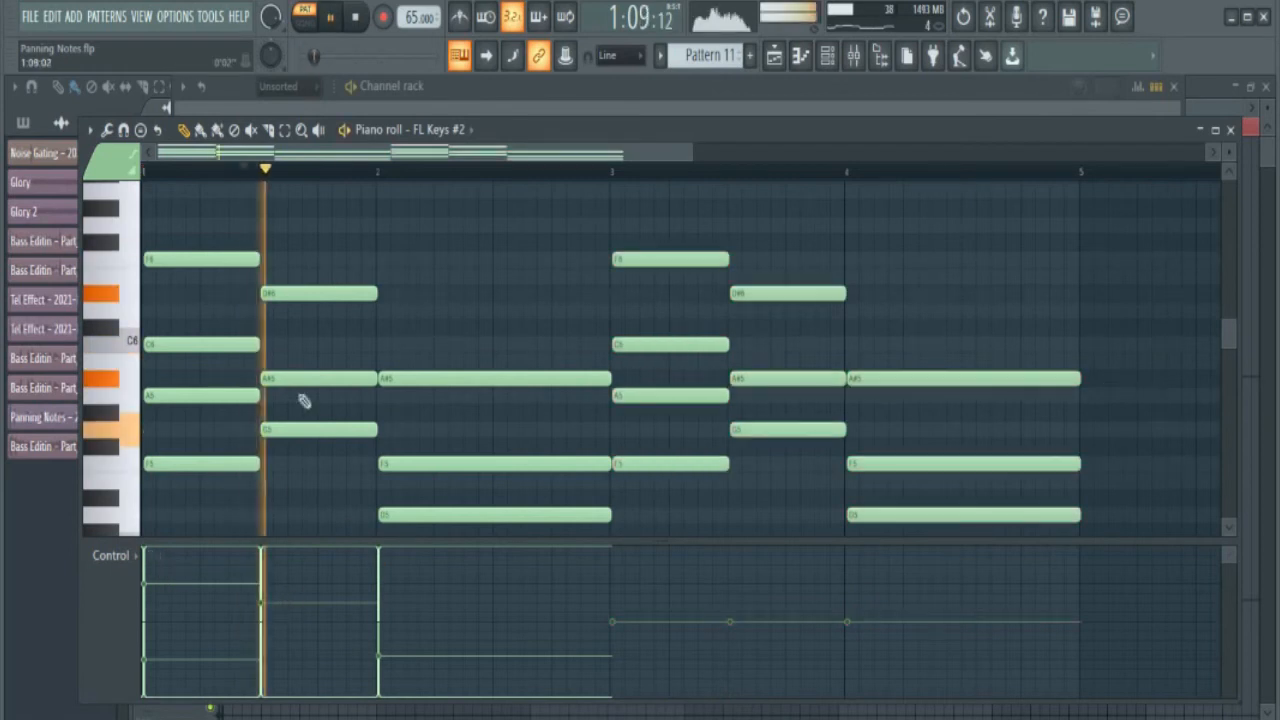
Stop playback and pan the second chord's notes together slightly to the right.
{"action": "key", "text": "space"}
{"action": "left_click_drag", "start_coordinate": [262, 562], "coordinate": [262, 610]}
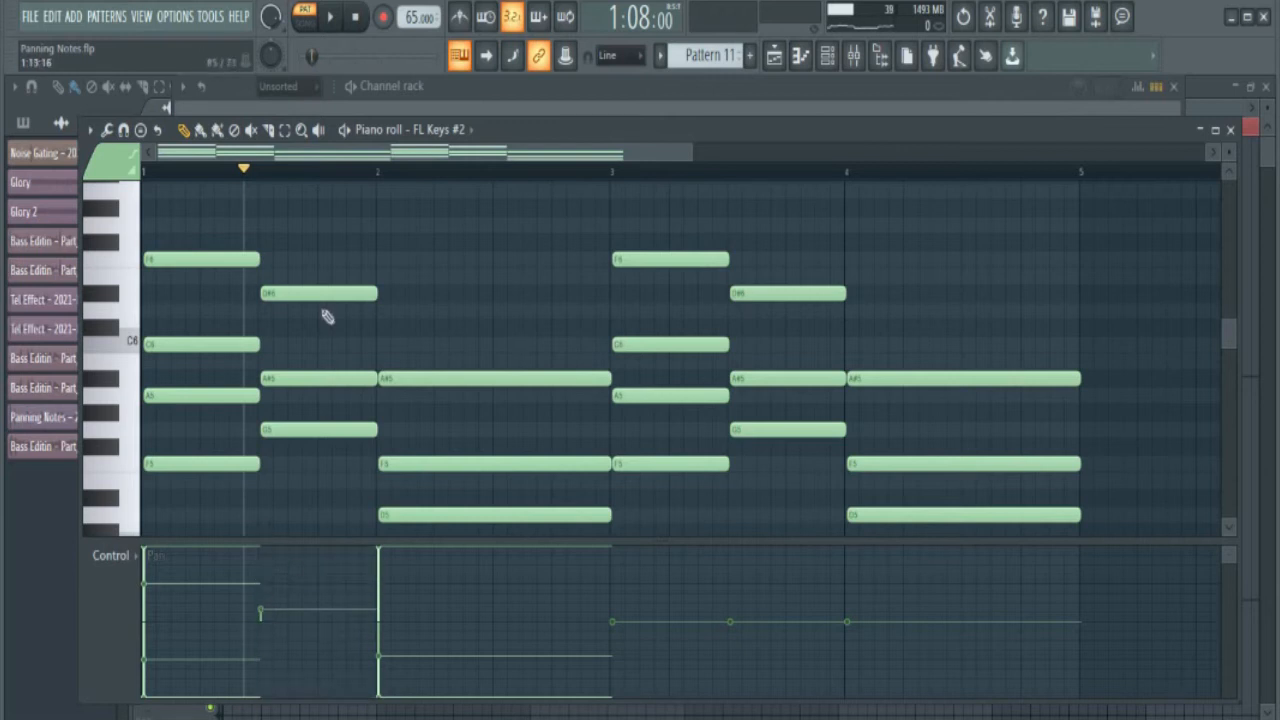
Adjust the left pan of only the A#5 note in the long bar 2 chord.
{"action": "left_click", "coordinate": [437, 387]}
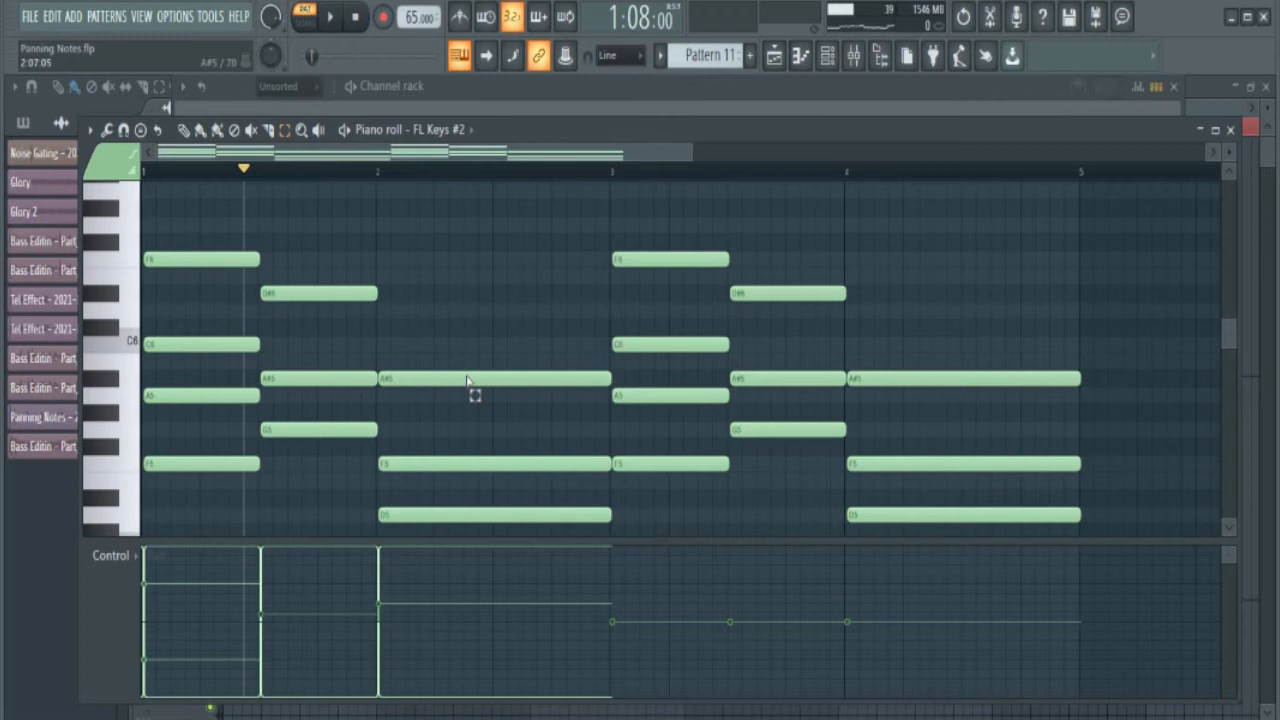
{"action": "left_click", "coordinate": [467, 379]}
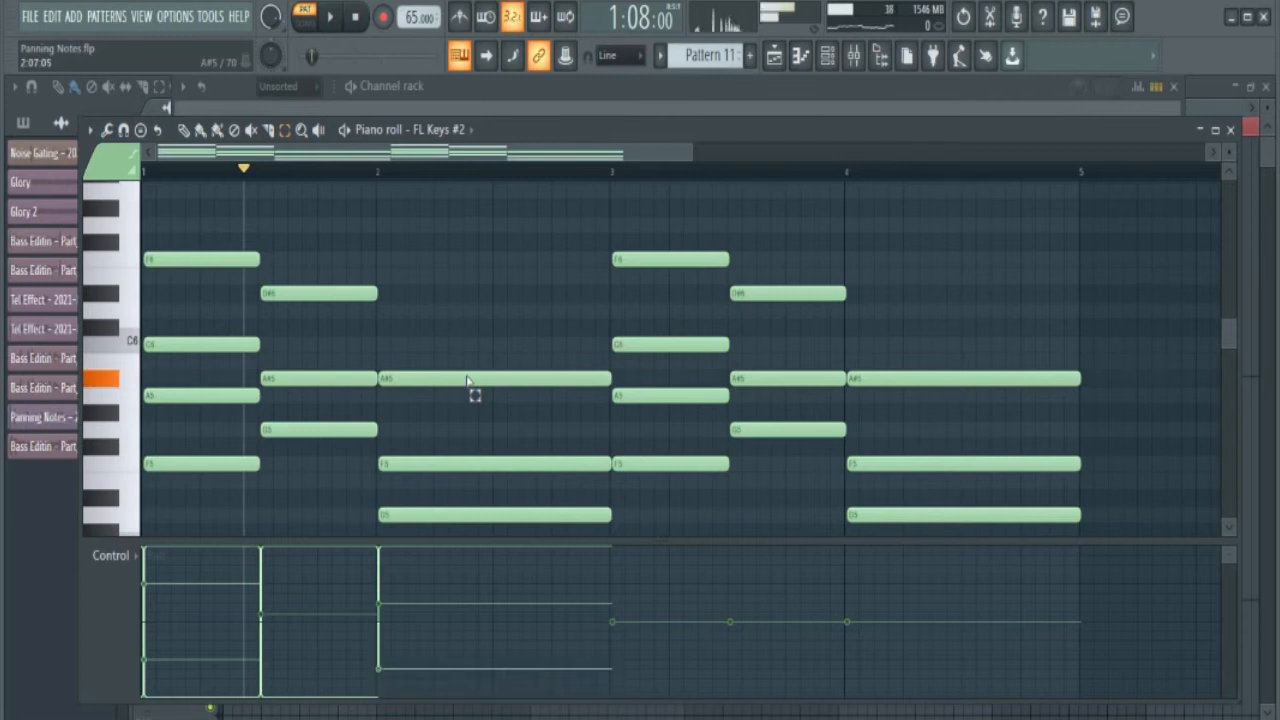
{"action": "scroll", "coordinate": [467, 379], "scroll_direction": "down", "scroll_amount": 5}
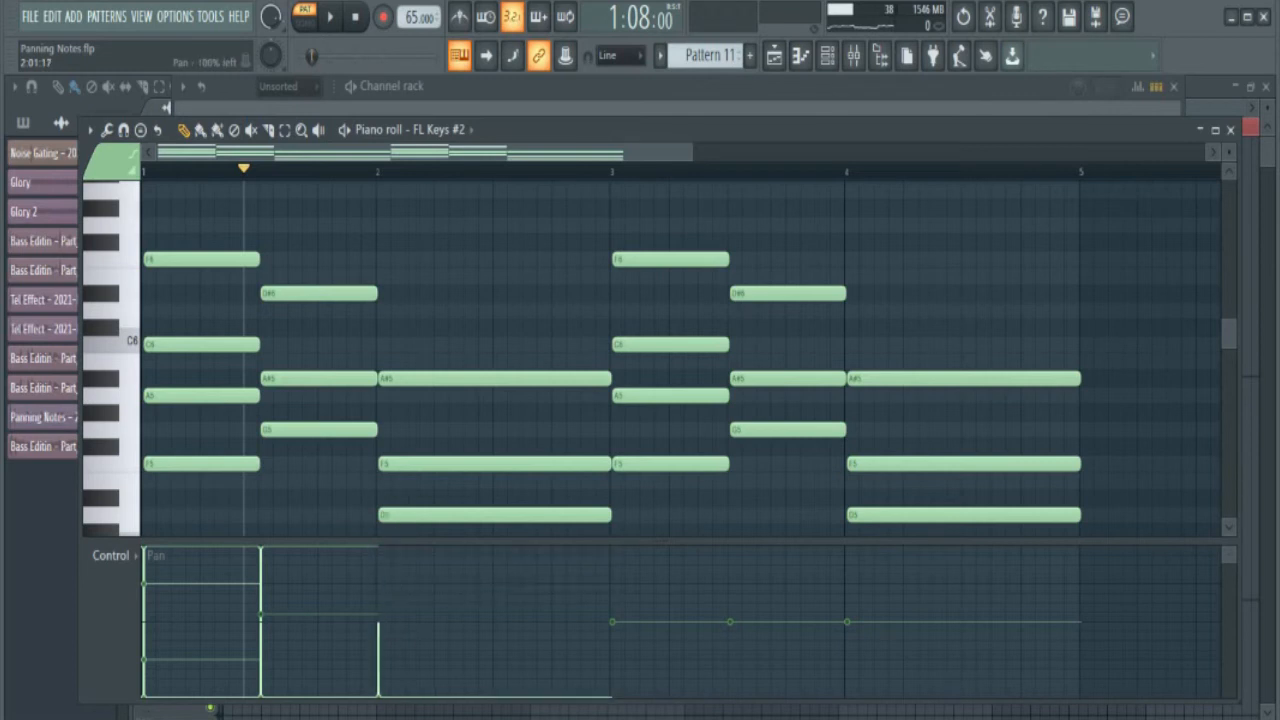
Pan all notes of the three chords in bars 1 and 2 100% right and play them back.
{"action": "left_click_drag", "start_coordinate": [398, 674], "coordinate": [399, 518]}
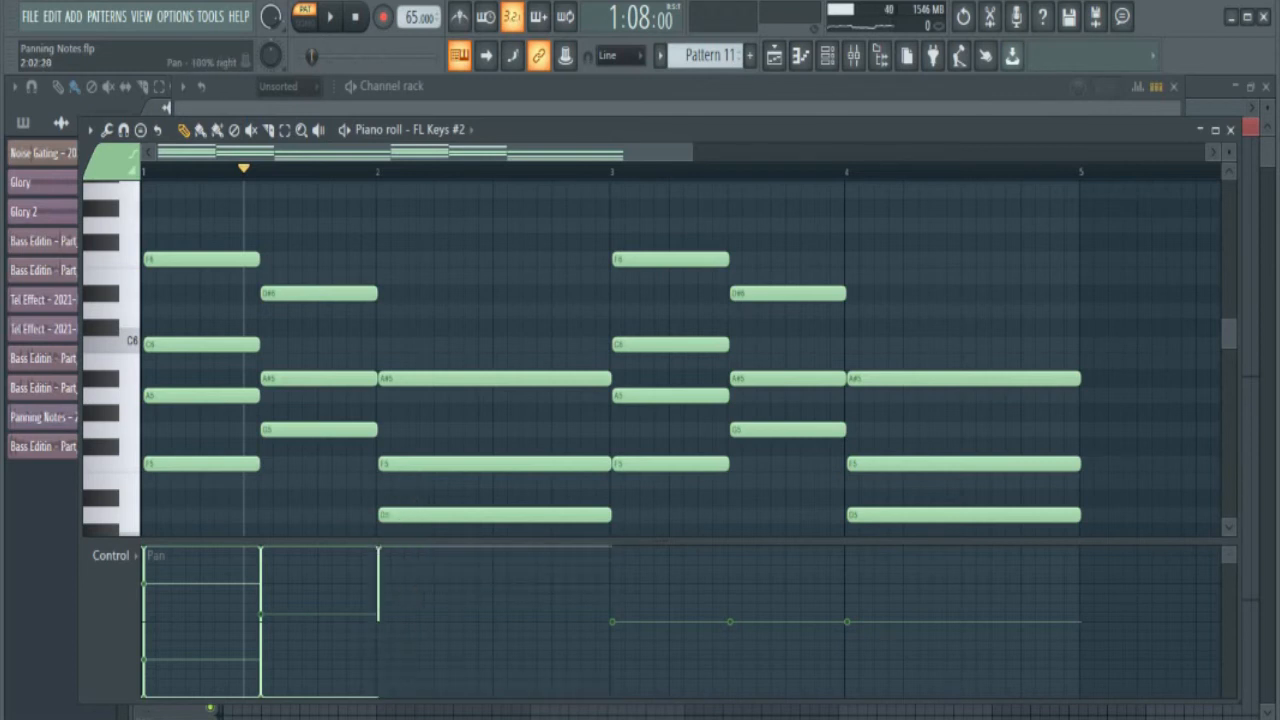
{"action": "left_click_drag", "start_coordinate": [267, 668], "coordinate": [270, 545]}
{"action": "left_click_drag", "start_coordinate": [157, 674], "coordinate": [163, 514]}
{"action": "key", "text": "space"}
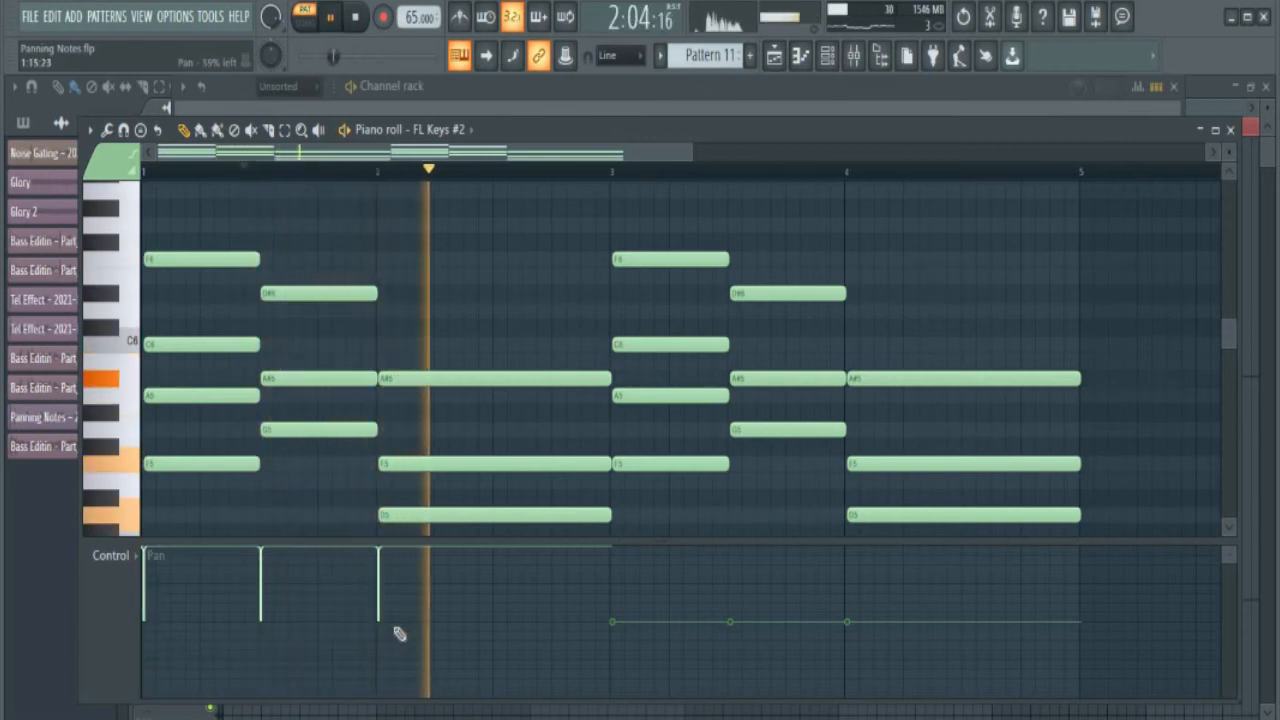
{"action": "key", "text": "space"}
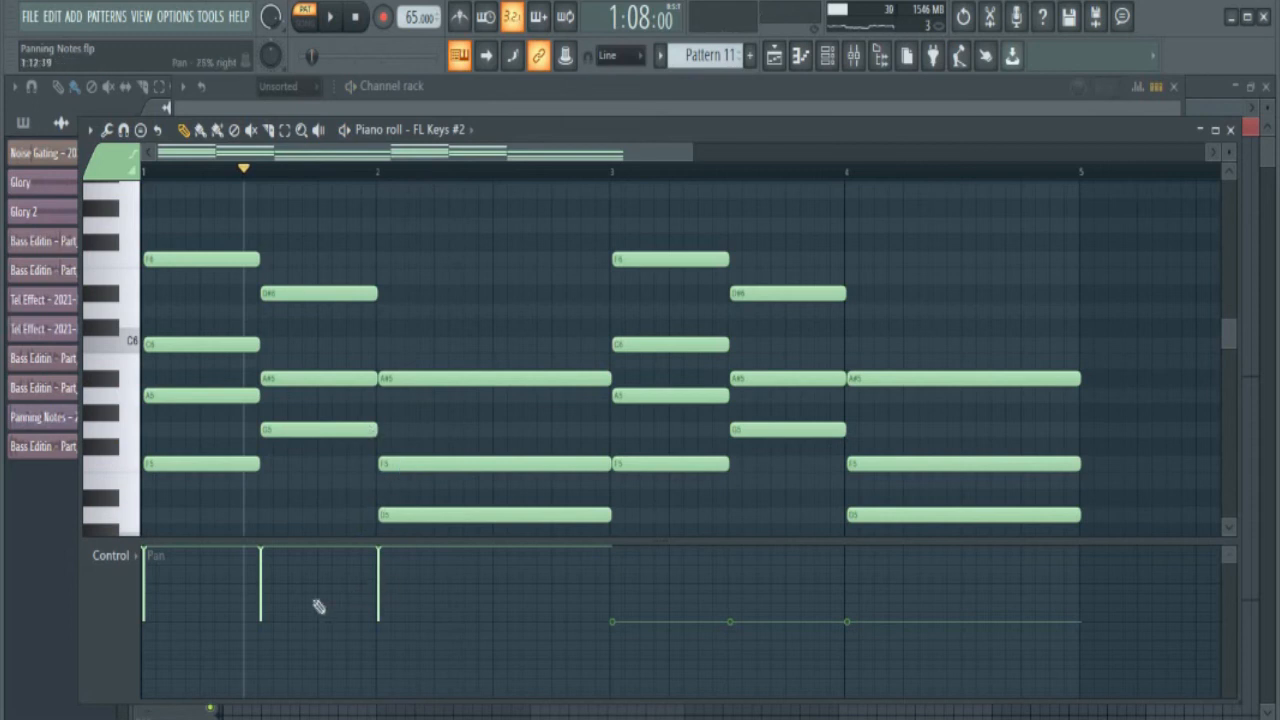
Pan all notes of the second chord 100% left and play back the pattern.
{"action": "left_click_drag", "start_coordinate": [263, 657], "coordinate": [261, 696]}
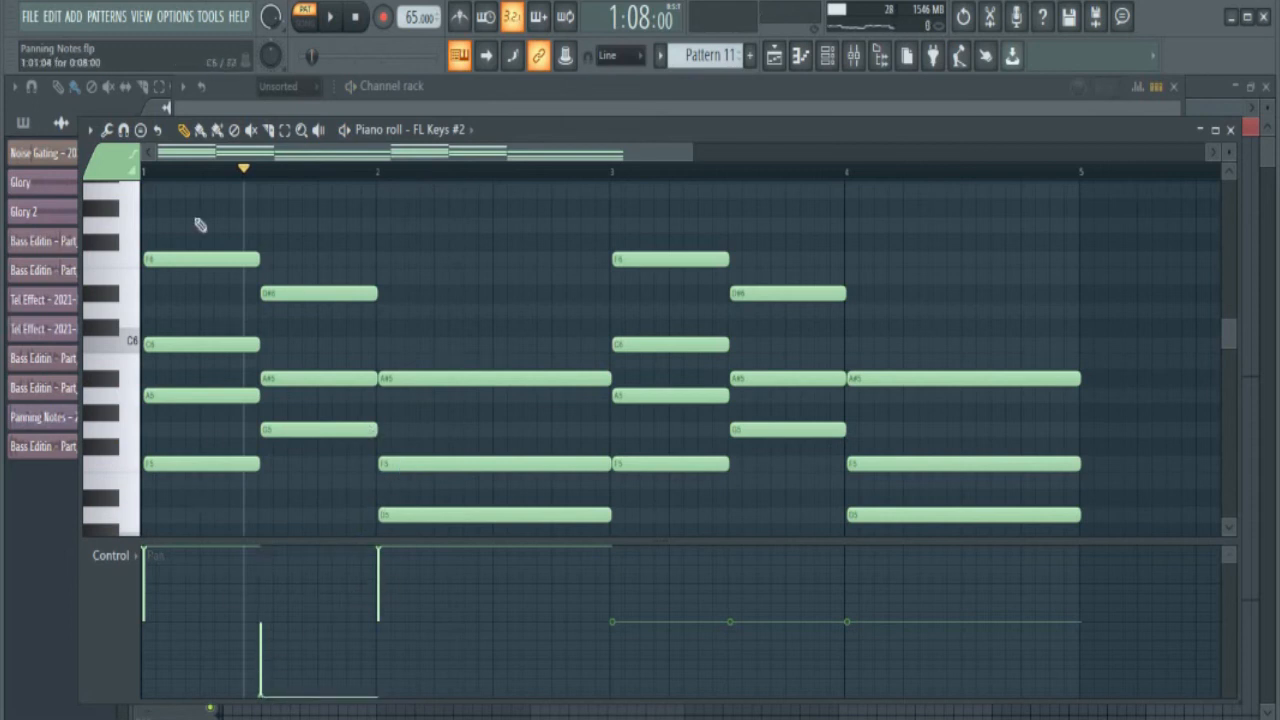
{"action": "key", "text": "space"}
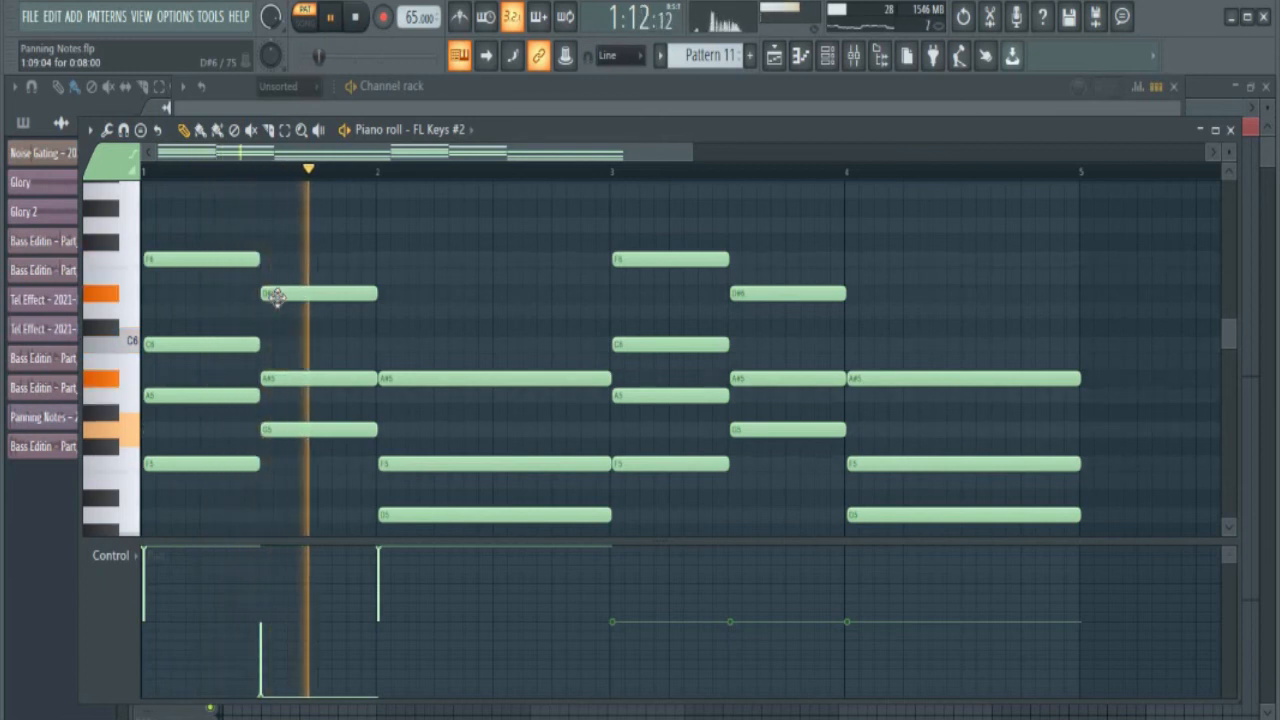
{"action": "key", "text": "space"}
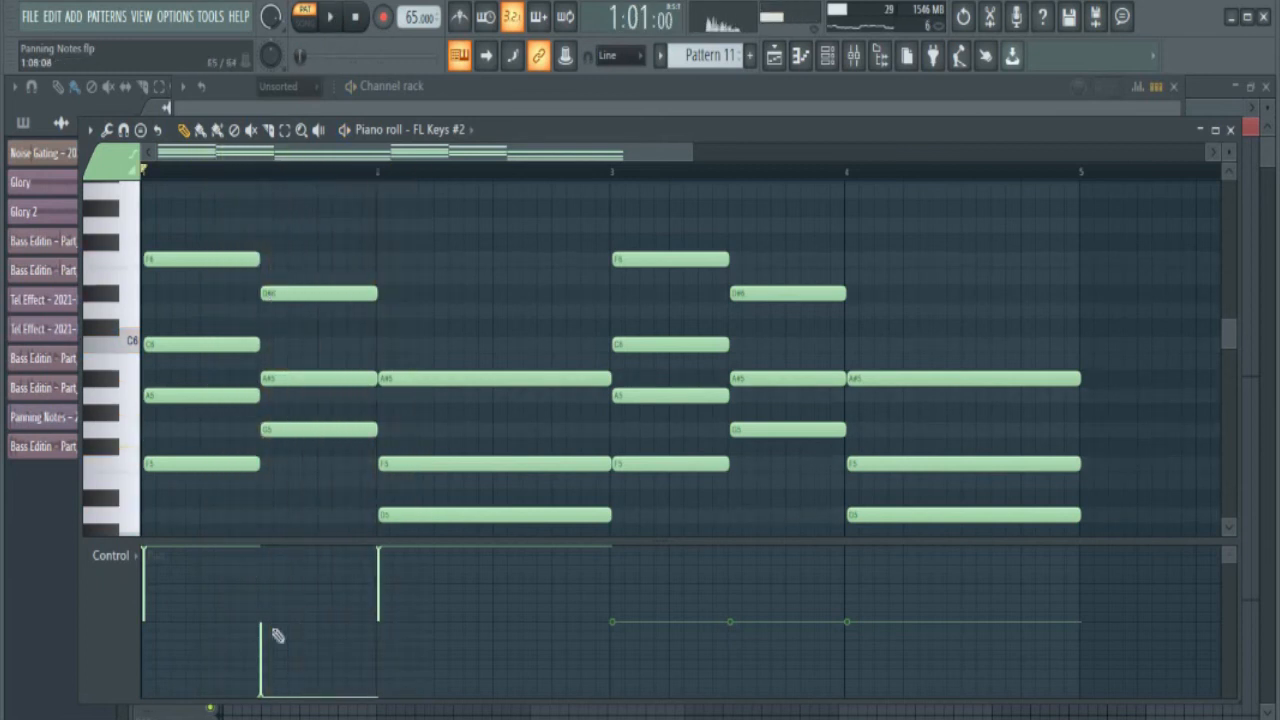
Return the notes of the three chords in bars 1 and 2 to roughly centre pan.
{"action": "left_click", "coordinate": [262, 627]}
{"action": "left_click", "coordinate": [146, 627]}
{"action": "left_click", "coordinate": [382, 631]}
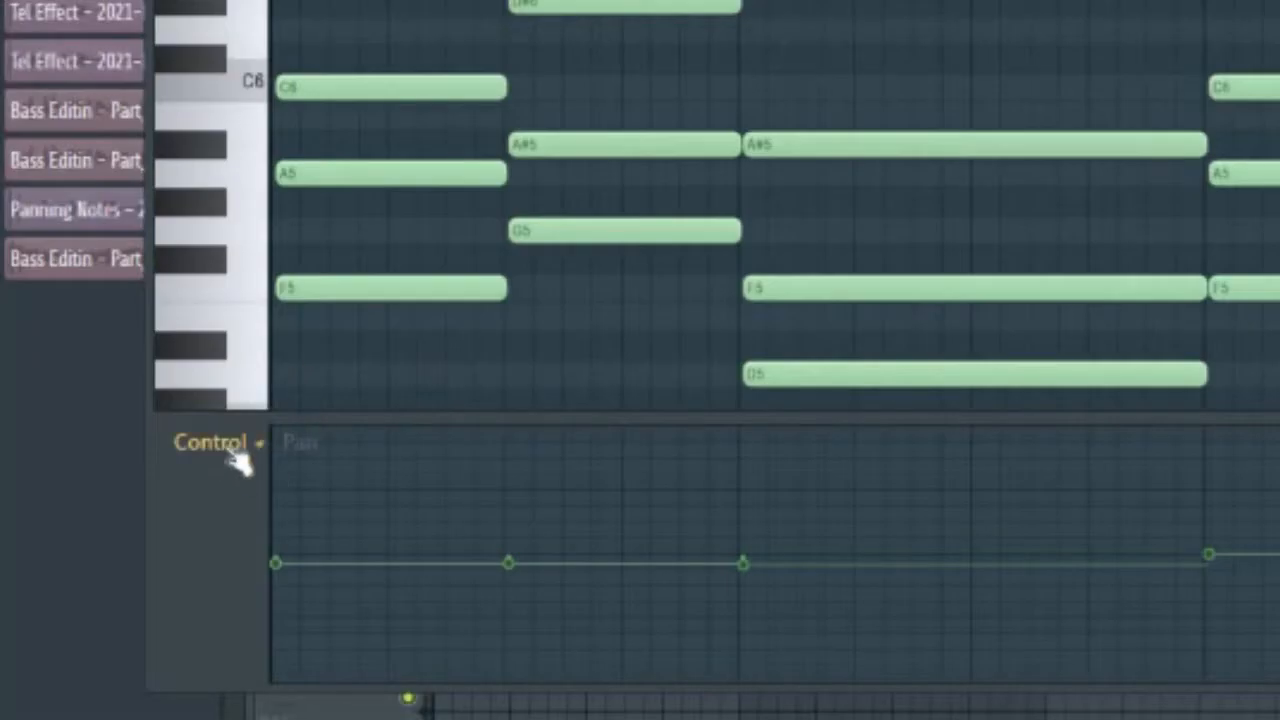
Show channel panning in the control lane and draw a shift from right to left early in bar 1.
{"action": "left_click", "coordinate": [215, 443]}
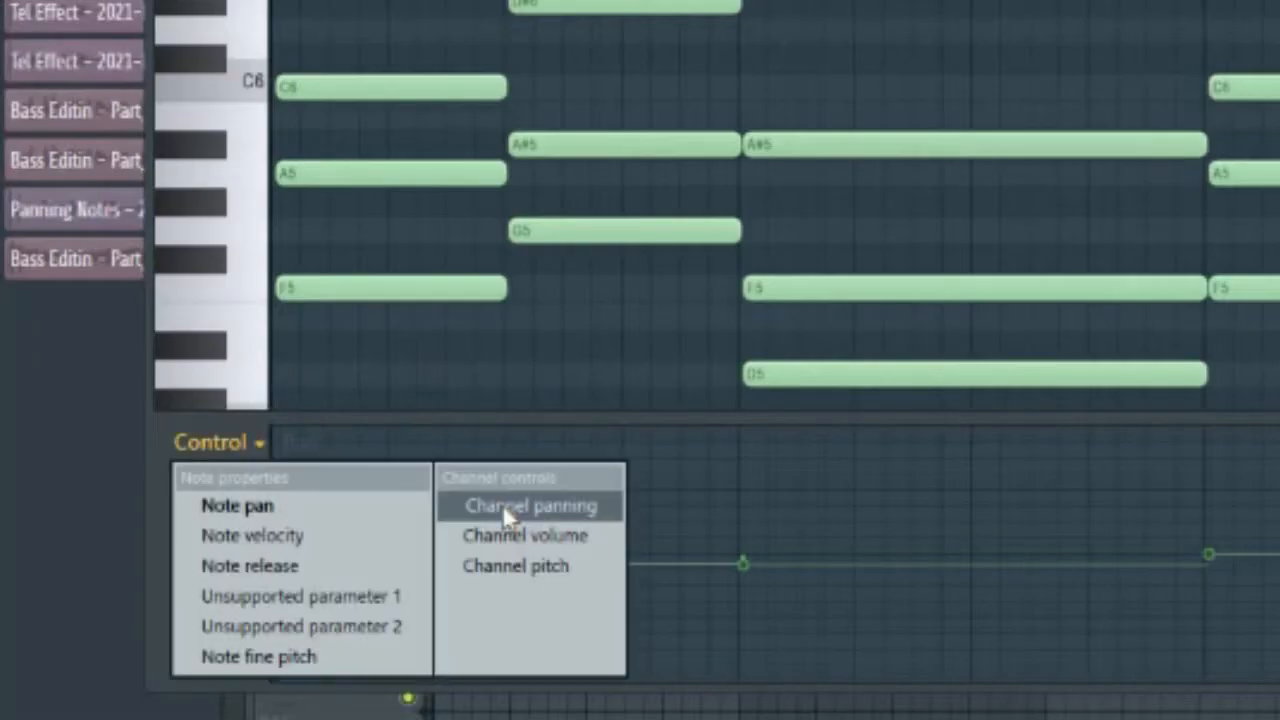
{"action": "left_click", "coordinate": [503, 507]}
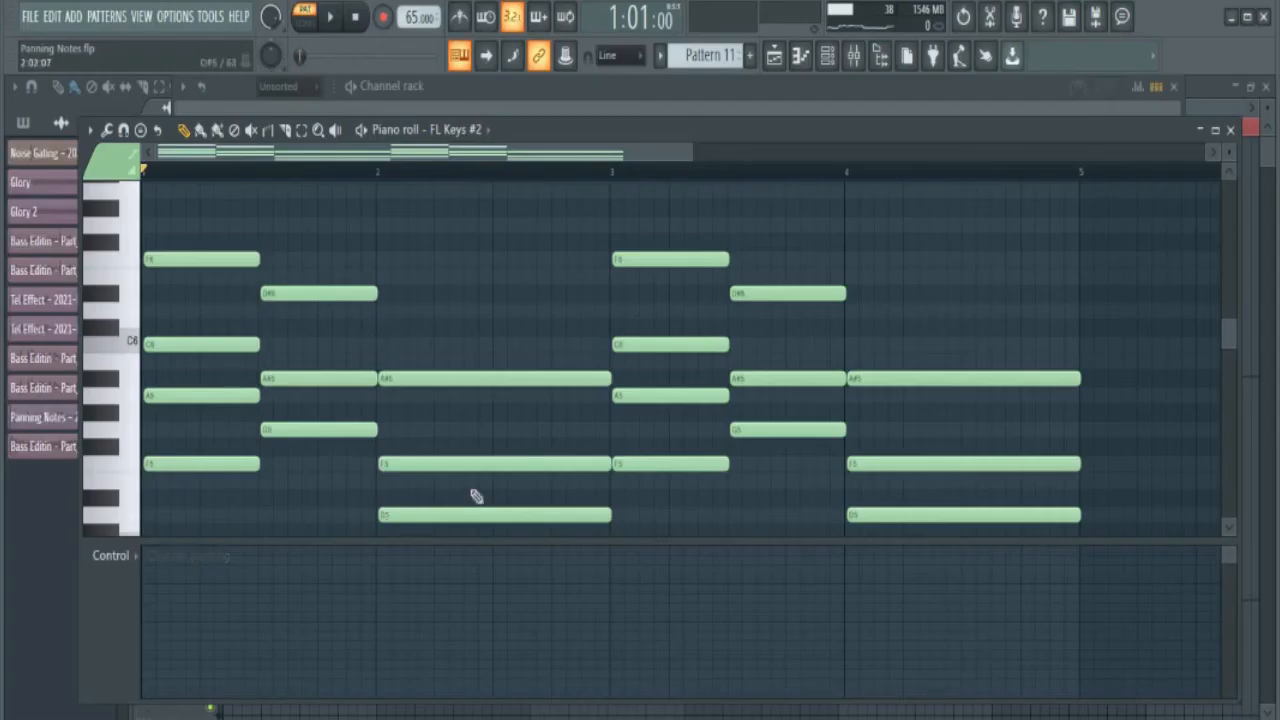
{"action": "mouse_move", "coordinate": [150, 619]}
{"action": "left_mouse_down"}
{"action": "mouse_move", "coordinate": [192, 610]}
{"action": "mouse_move", "coordinate": [147, 617]}
{"action": "mouse_move", "coordinate": [152, 492]}
{"action": "mouse_move", "coordinate": [205, 546]}
{"action": "mouse_move", "coordinate": [195, 692]}
{"action": "mouse_move", "coordinate": [230, 714]}
{"action": "left_mouse_up"}
Play back the pattern and check the master track's left and right levels in the mixer.
{"action": "key", "text": "space"}
{"action": "key", "text": "space"}
{"action": "key", "text": "space"}
{"action": "left_click", "coordinate": [855, 57]}
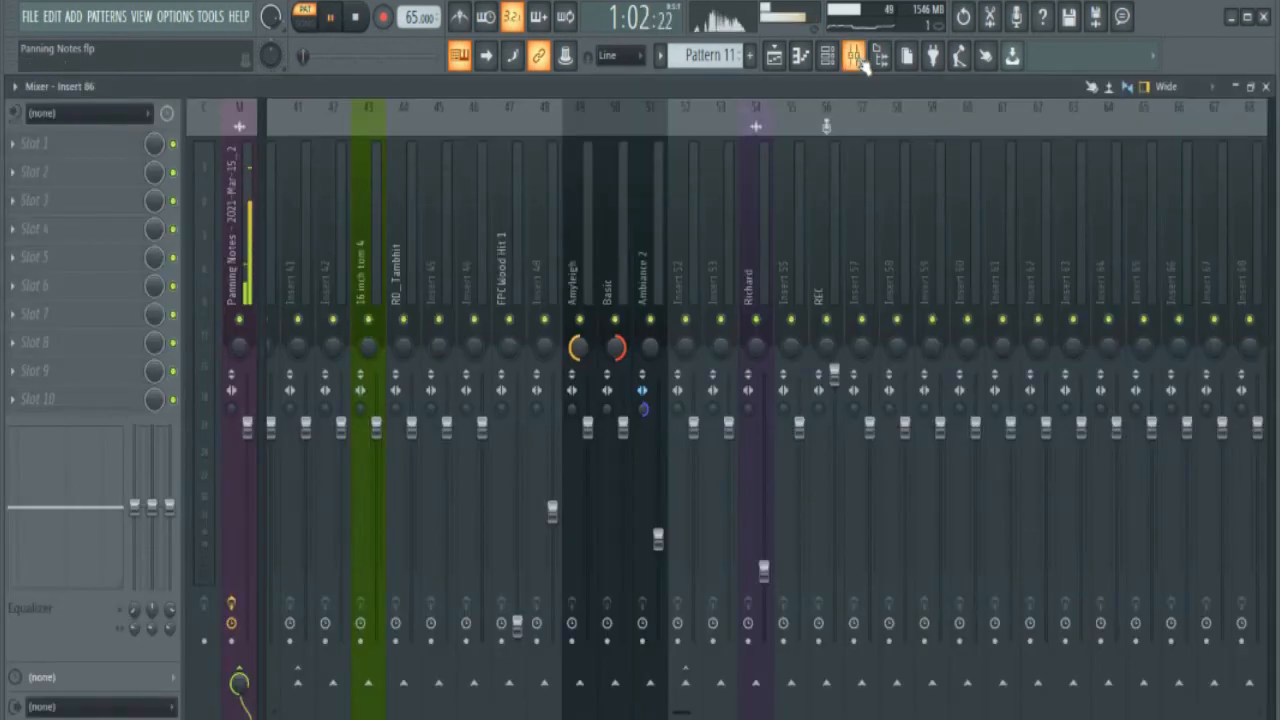
{"action": "key", "text": "space"}
{"action": "left_click", "coordinate": [856, 57]}
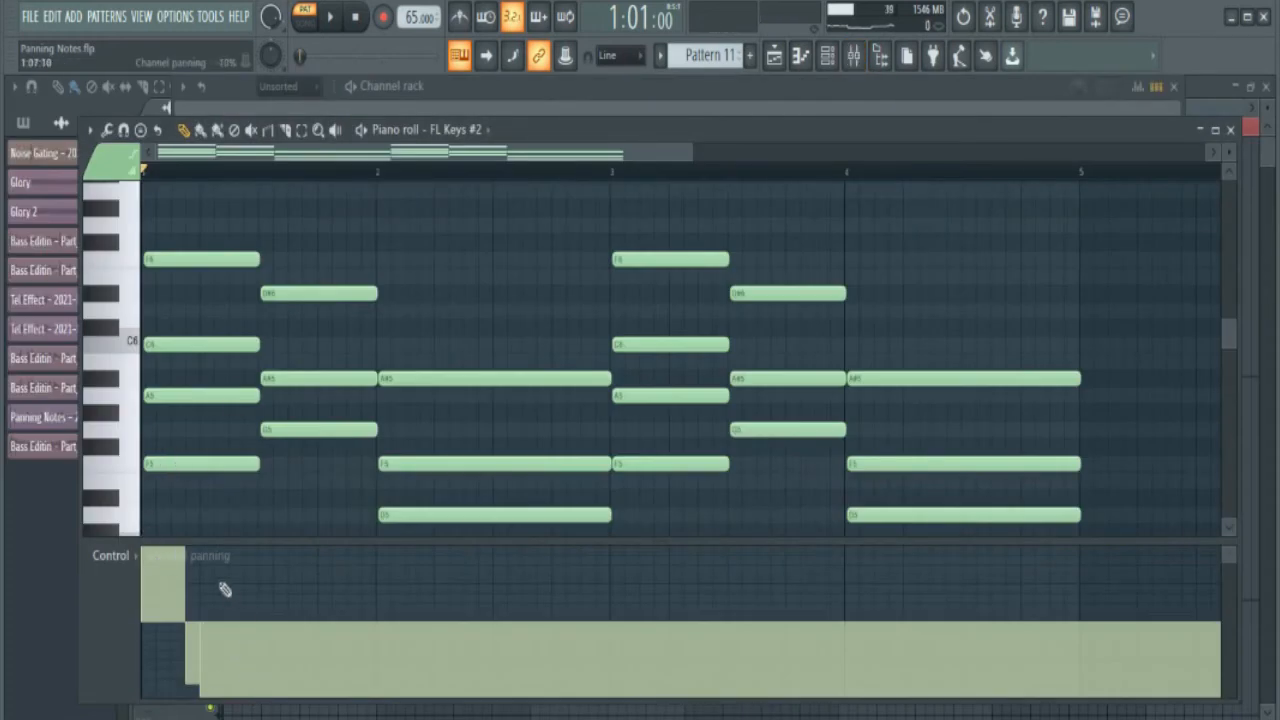
Draw a channel panning curve swinging right, left, right and left across bars 1 and 2, and play it back.
{"action": "mouse_move", "coordinate": [152, 565]}
{"action": "left_mouse_down"}
{"action": "mouse_move", "coordinate": [180, 585]}
{"action": "mouse_move", "coordinate": [232, 711]}
{"action": "mouse_move", "coordinate": [286, 677]}
{"action": "mouse_move", "coordinate": [277, 609]}
{"action": "mouse_move", "coordinate": [316, 581]}
{"action": "mouse_move", "coordinate": [298, 578]}
{"action": "mouse_move", "coordinate": [389, 661]}
{"action": "mouse_move", "coordinate": [355, 548]}
{"action": "mouse_move", "coordinate": [390, 533]}
{"action": "mouse_move", "coordinate": [434, 651]}
{"action": "mouse_move", "coordinate": [528, 714]}
{"action": "left_mouse_up"}
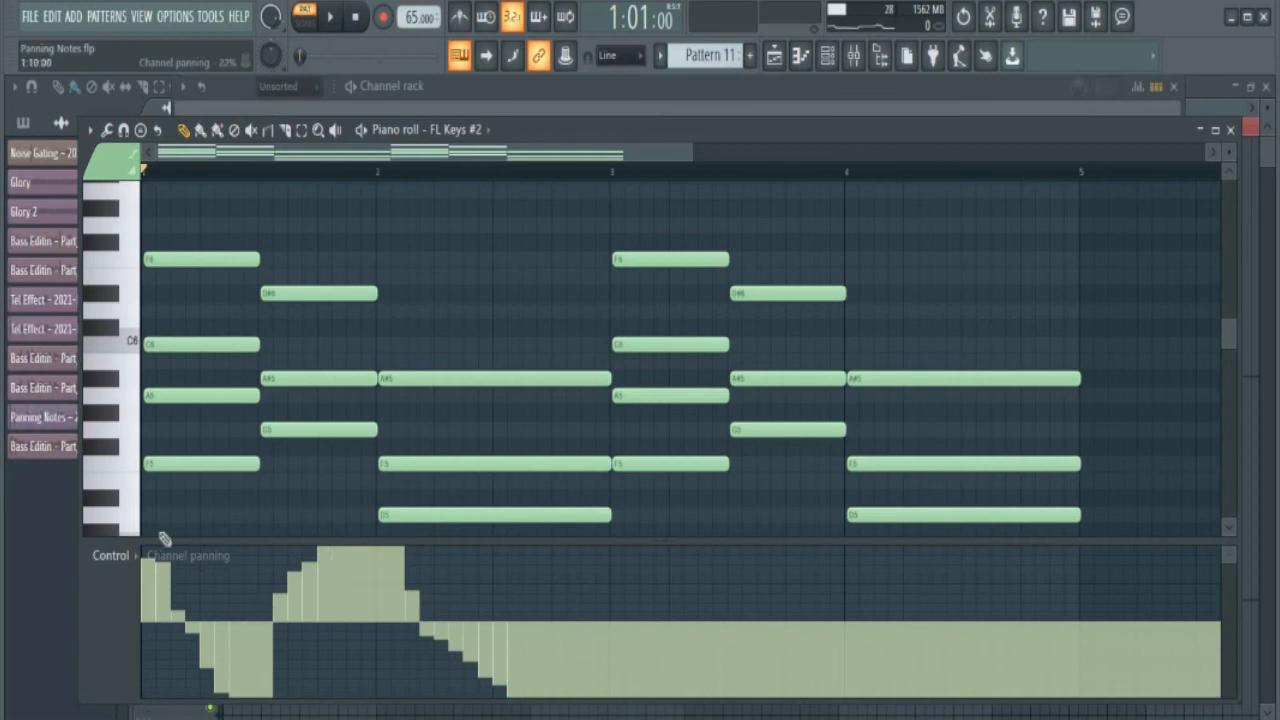
{"action": "key", "text": "space"}
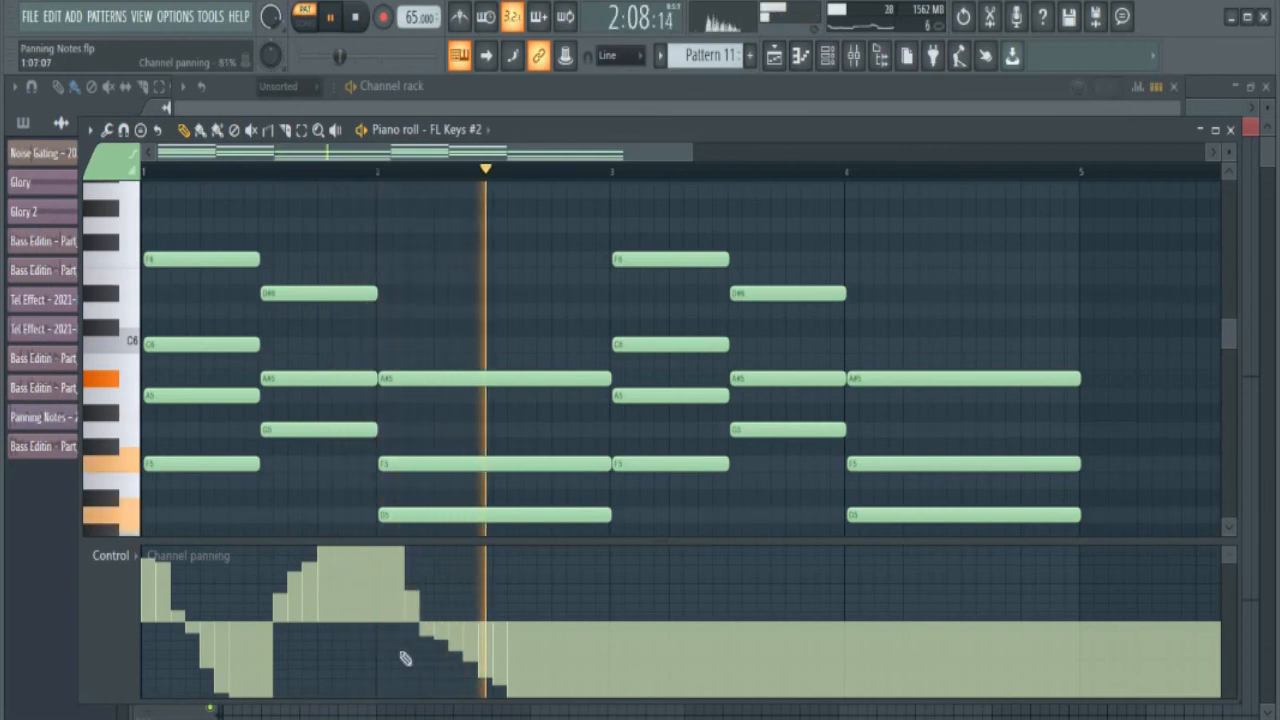
{"action": "key", "text": "space"}
Redraw the channel panning's fall to the left in bar 2, delay its rise to the right in bar 1, and play back the result.
{"action": "mouse_move", "coordinate": [420, 567]}
{"action": "left_mouse_down"}
{"action": "mouse_move", "coordinate": [426, 582]}
{"action": "mouse_move", "coordinate": [410, 560]}
{"action": "mouse_move", "coordinate": [449, 600]}
{"action": "mouse_move", "coordinate": [485, 685]}
{"action": "mouse_move", "coordinate": [470, 652]}
{"action": "mouse_move", "coordinate": [536, 716]}
{"action": "left_mouse_up"}
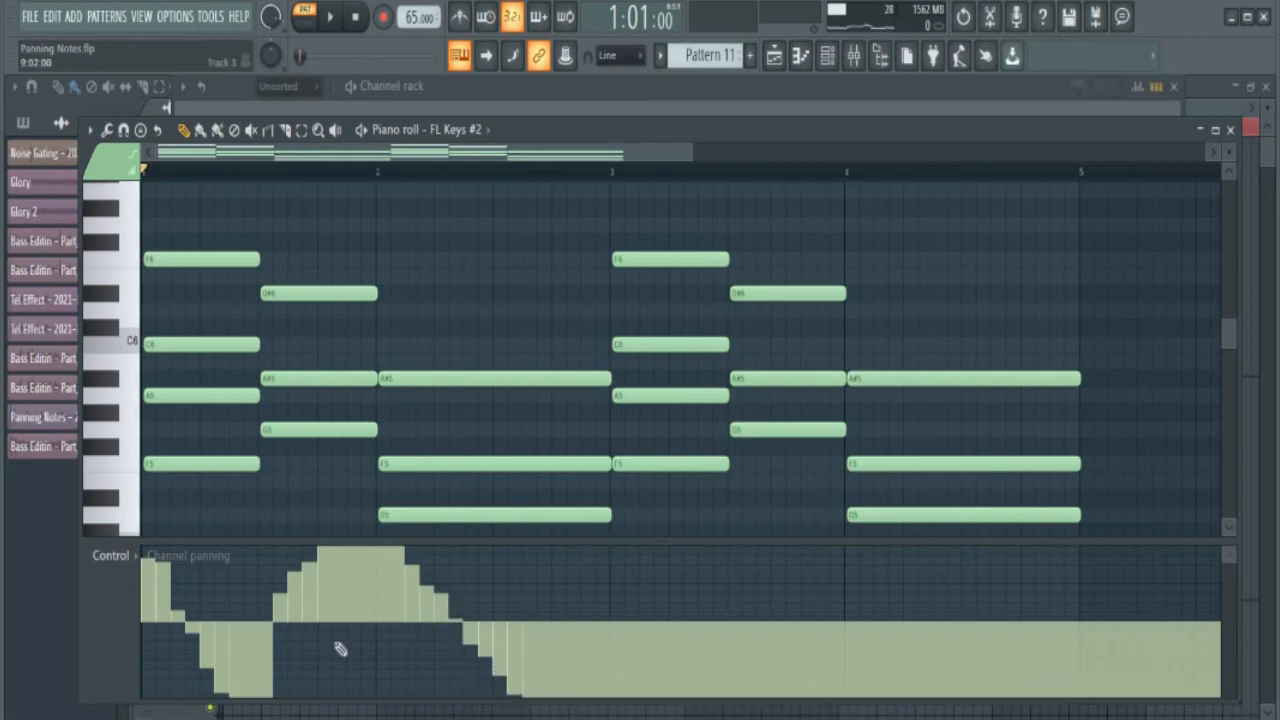
{"action": "left_click_drag", "start_coordinate": [279, 626], "coordinate": [350, 537]}
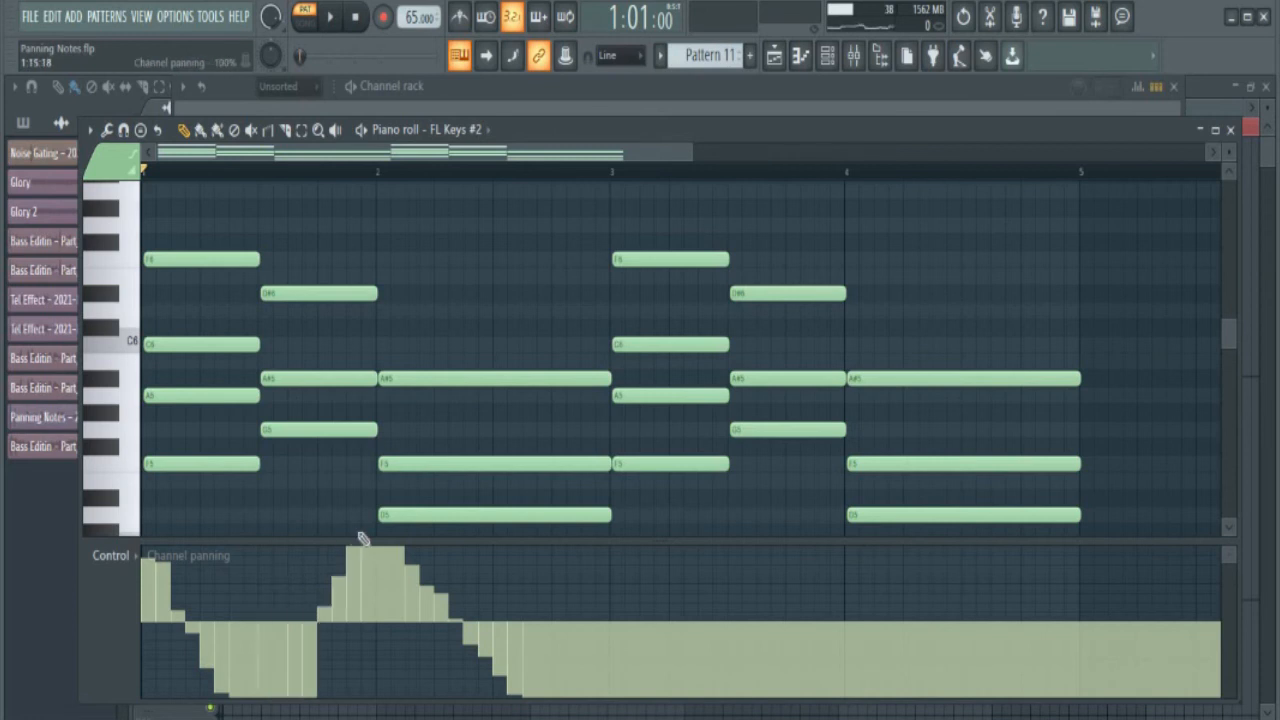
{"action": "key", "text": "space"}
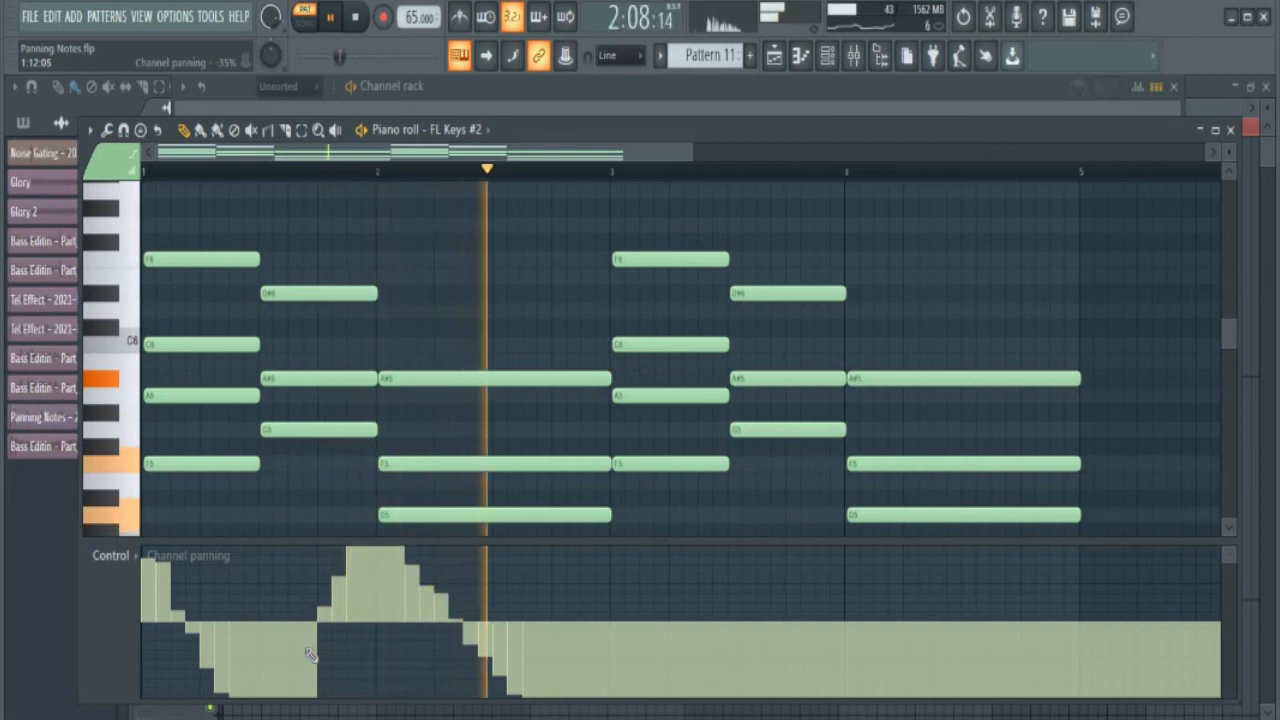
{"action": "key", "text": "space"}
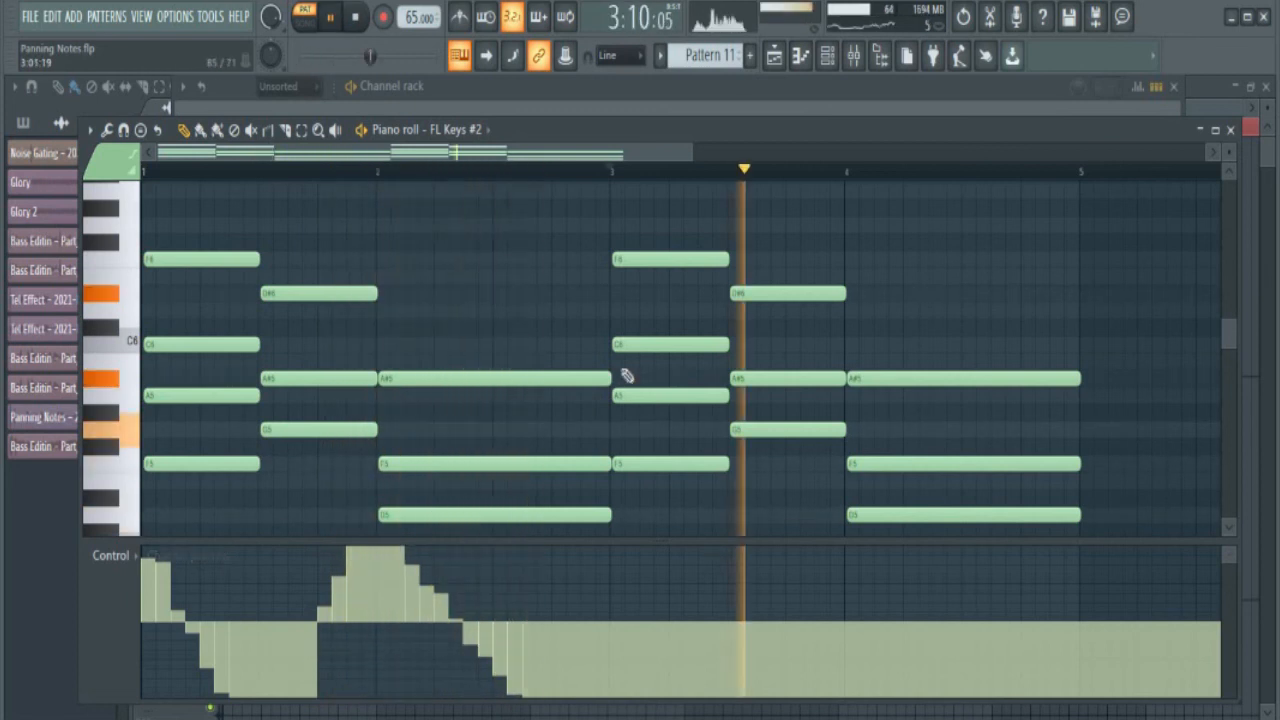
{"action": "key", "text": "space"}
Overwrite the channel panning curve with a flat value of 100% left across the whole pattern.
{"action": "left_click_drag", "start_coordinate": [462, 617], "coordinate": [562, 626]}
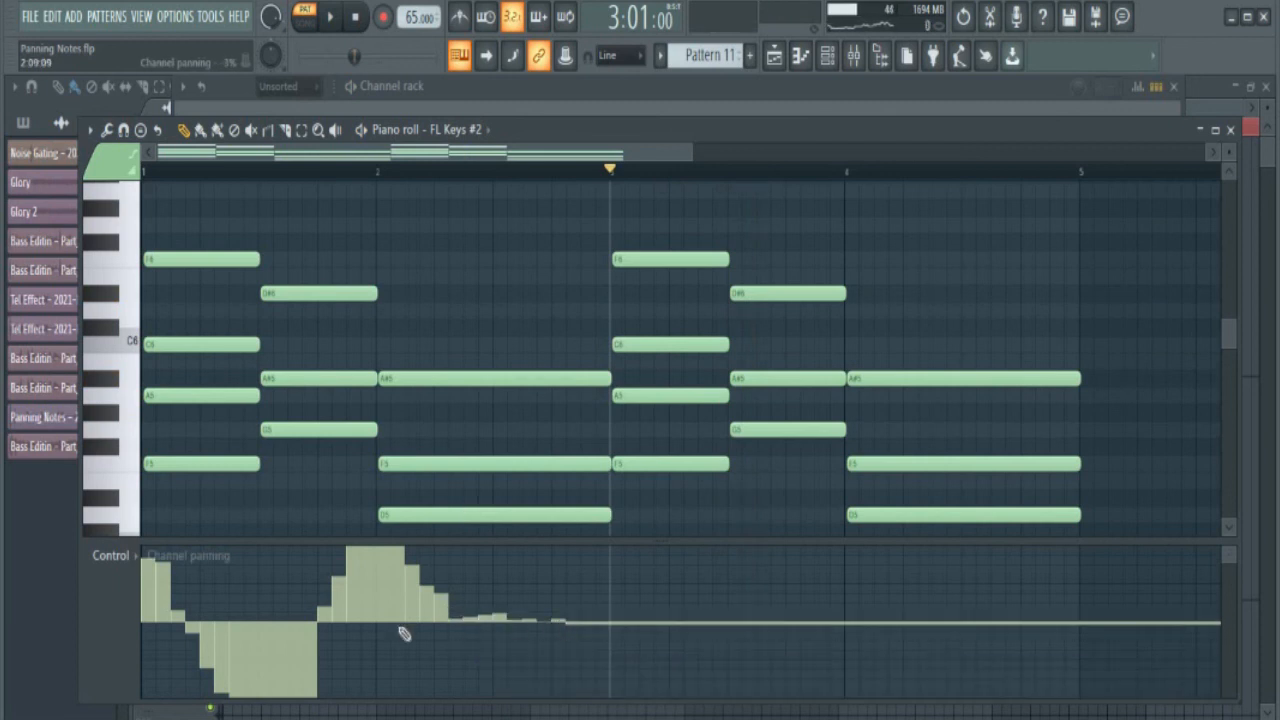
{"action": "left_click_drag", "start_coordinate": [349, 634], "coordinate": [436, 627]}
{"action": "mouse_move", "coordinate": [571, 643]}
{"action": "left_mouse_down"}
{"action": "mouse_move", "coordinate": [480, 698]}
{"action": "mouse_move", "coordinate": [142, 698]}
{"action": "left_mouse_up"}
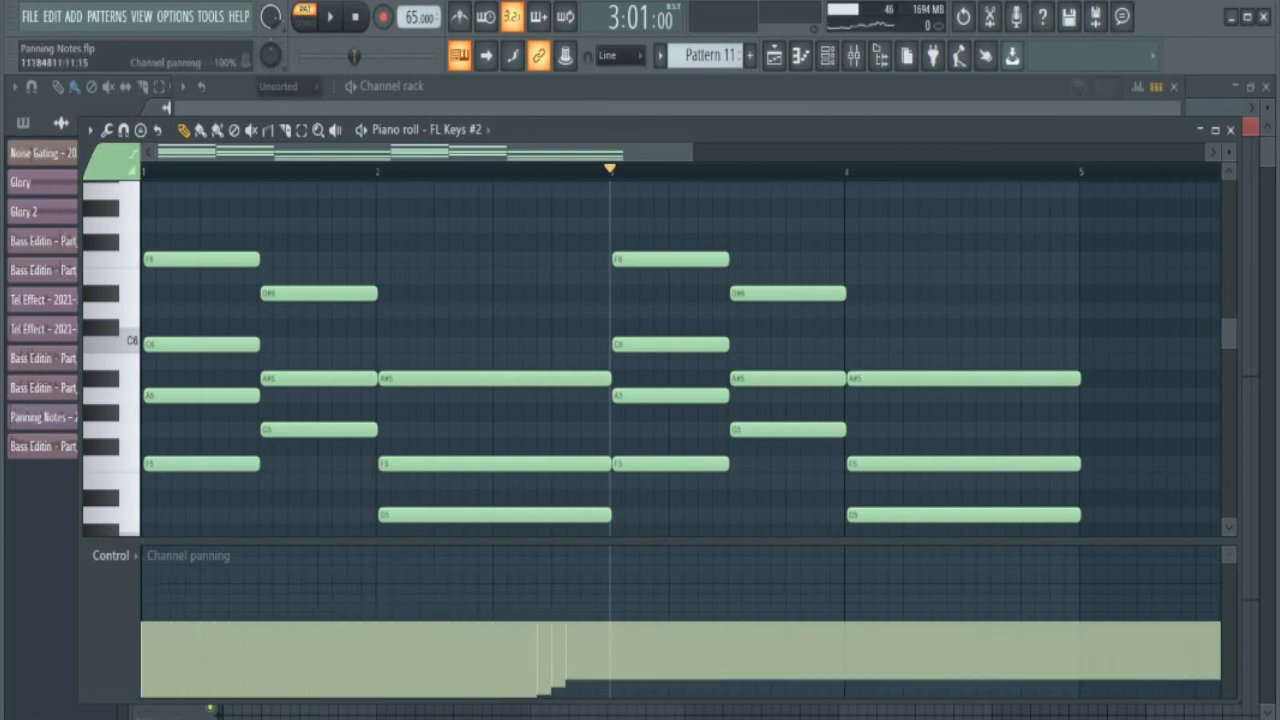
{"action": "left_click_drag", "start_coordinate": [516, 705], "coordinate": [612, 705]}
{"action": "left_click", "coordinate": [617, 711]}
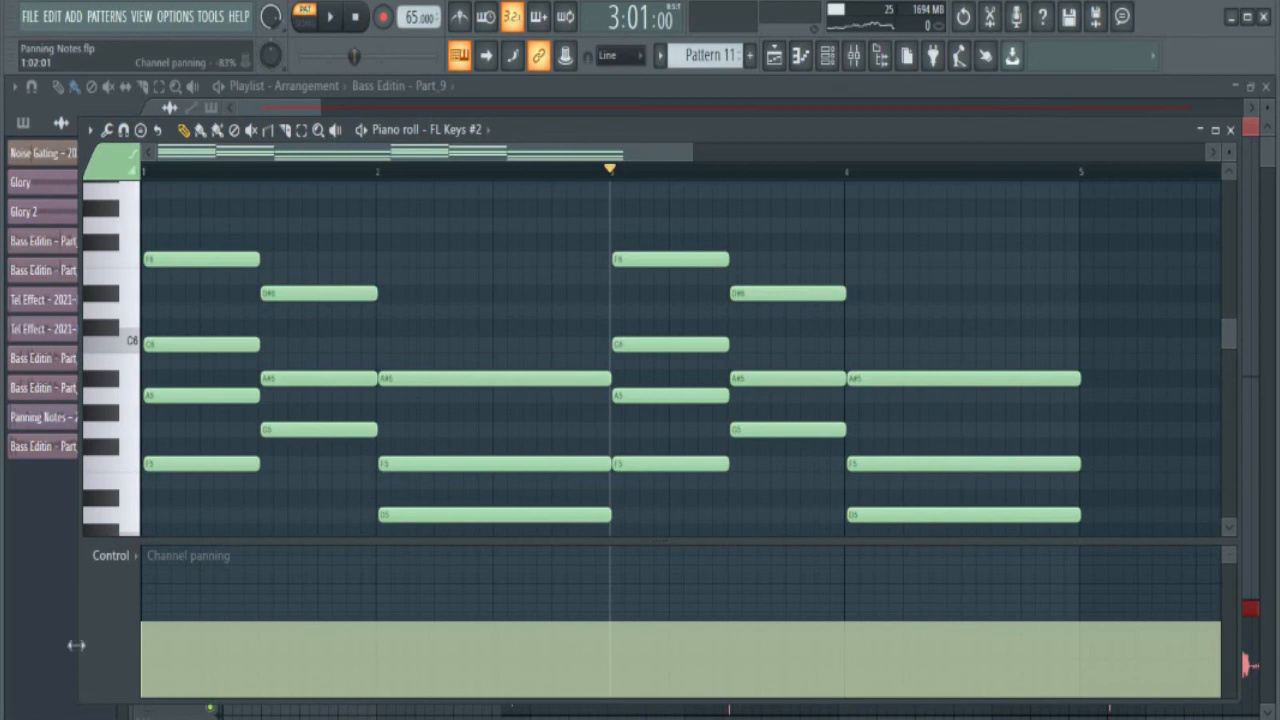
Show note pan in the control lane again and pan the notes of all six chords 100% right.
{"action": "left_click", "coordinate": [120, 560]}
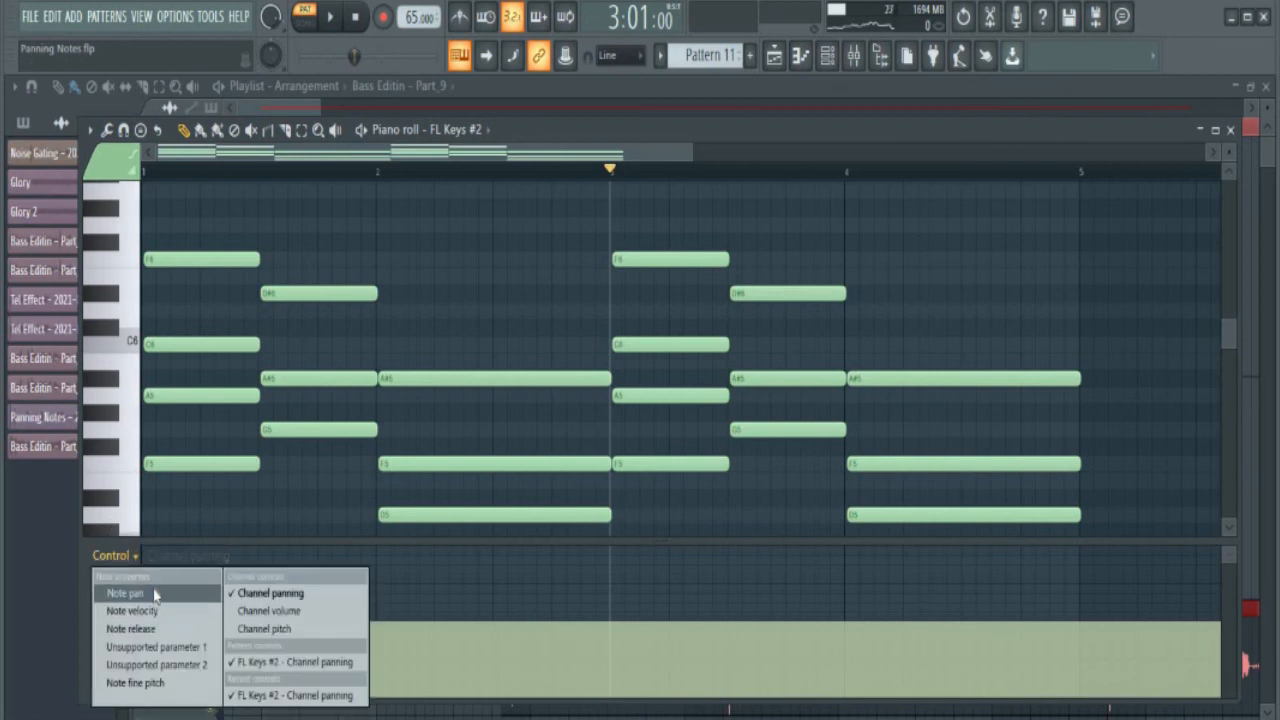
{"action": "left_click", "coordinate": [126, 593]}
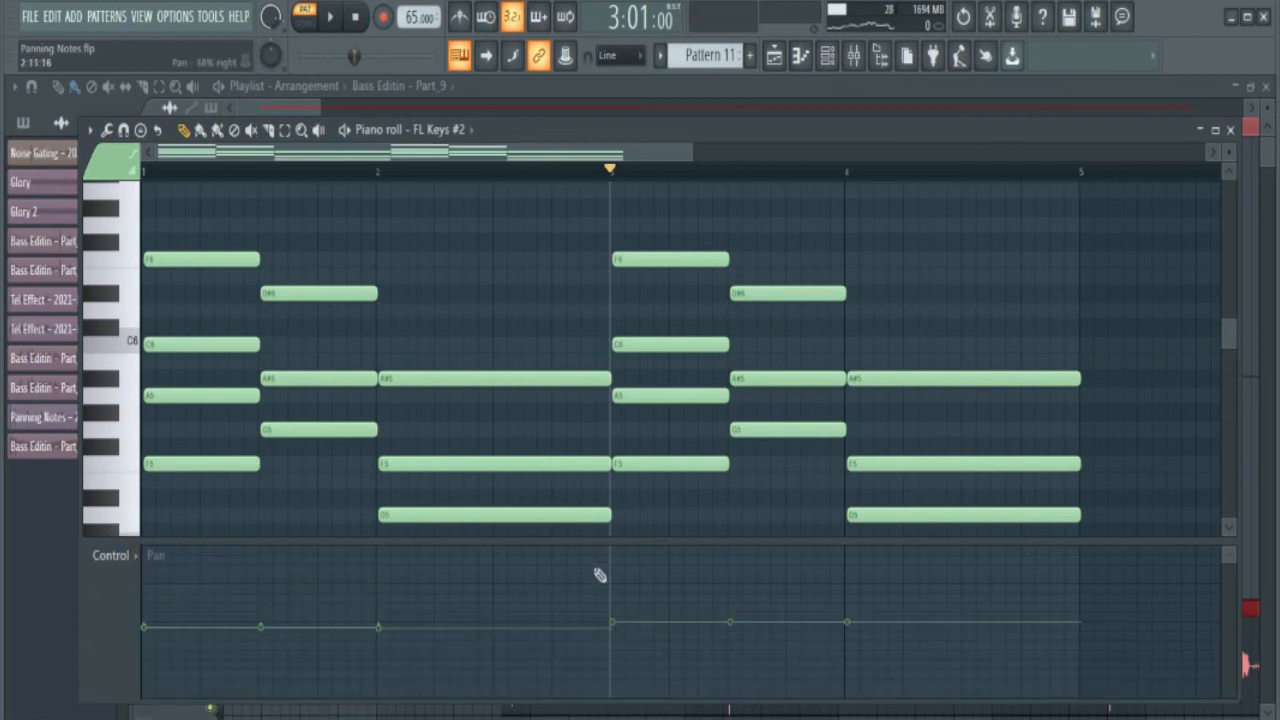
{"action": "left_click_drag", "start_coordinate": [615, 560], "coordinate": [145, 540]}
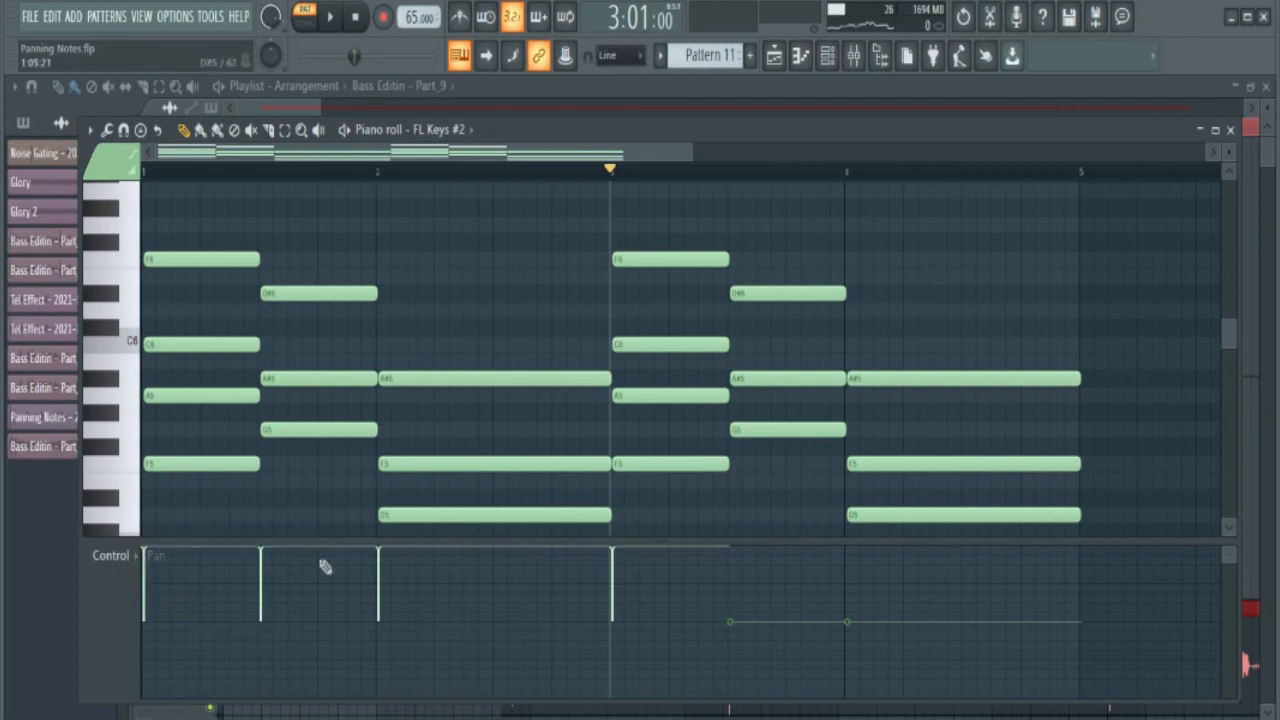
{"action": "left_click_drag", "start_coordinate": [848, 545], "coordinate": [720, 526]}
Check the master track's left and right levels in the mixer while the right-panned pattern plays.
{"action": "left_click", "coordinate": [854, 58]}
{"action": "key", "text": "space"}
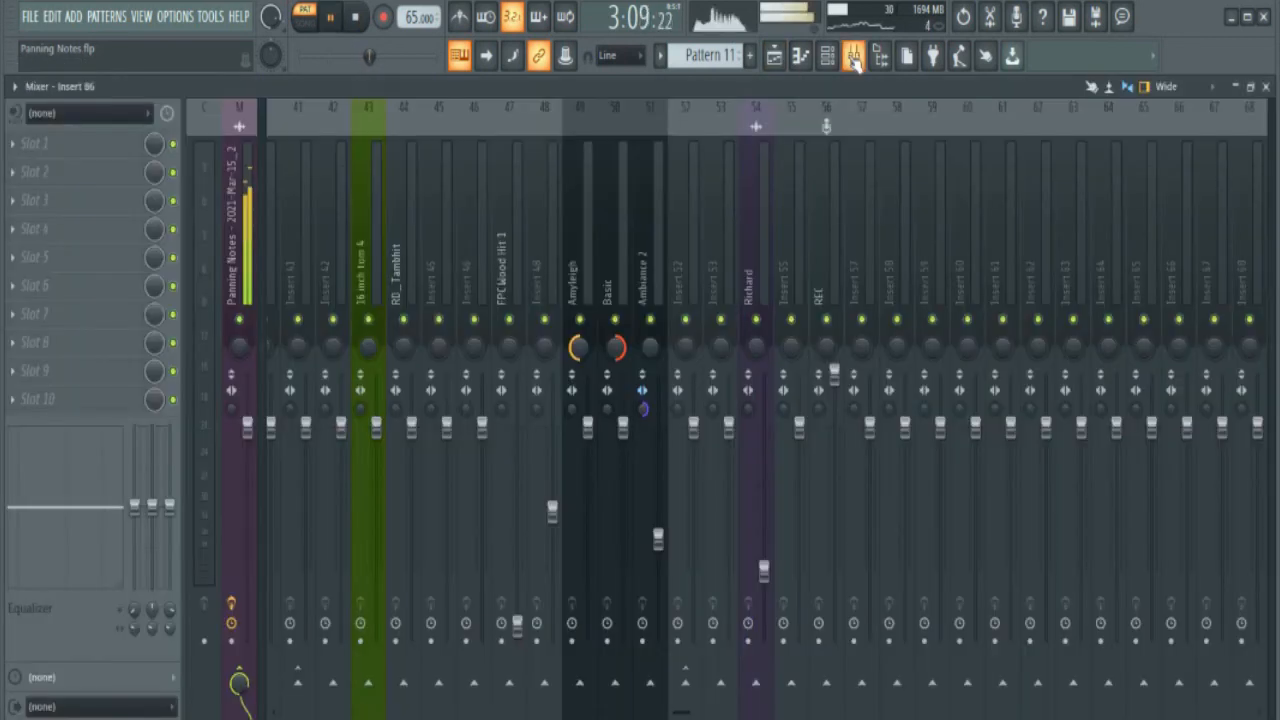
{"action": "key", "text": "space"}
{"action": "left_click", "coordinate": [855, 60]}
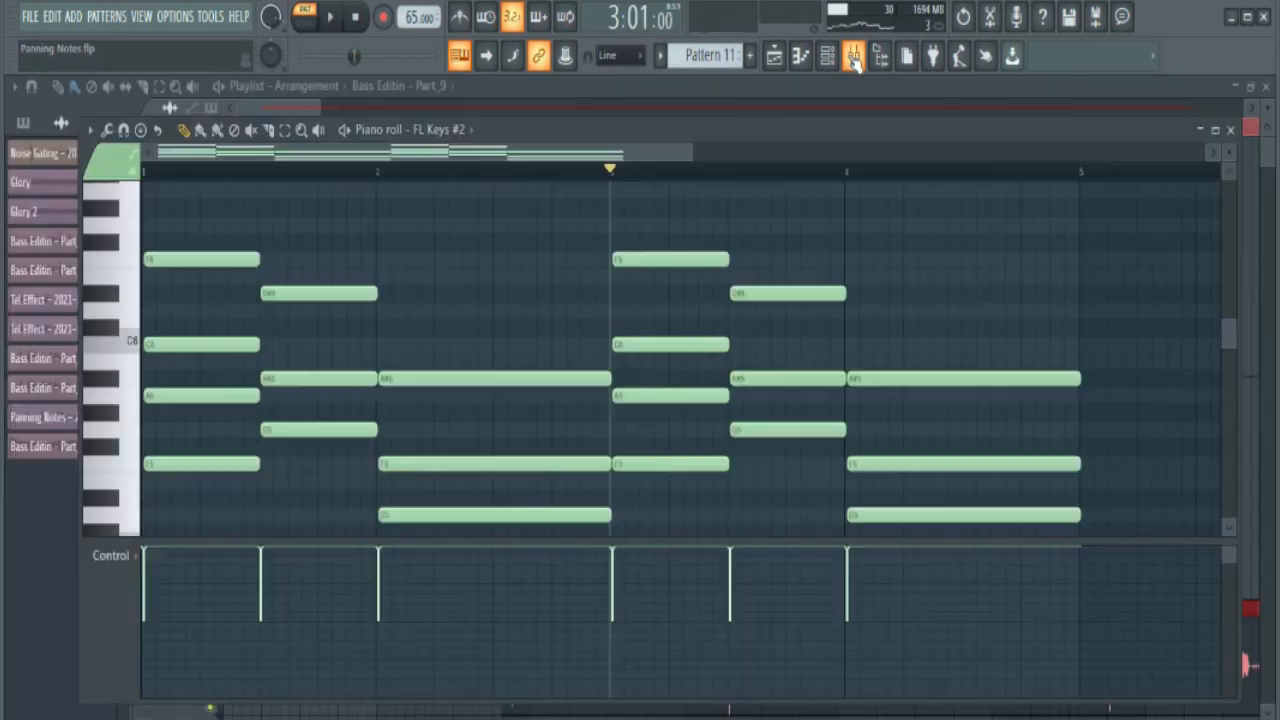
Play back the pattern from the start of bar 1 to hear the right-panned chords.
{"action": "left_click", "coordinate": [155, 172]}
{"action": "key", "text": "space"}
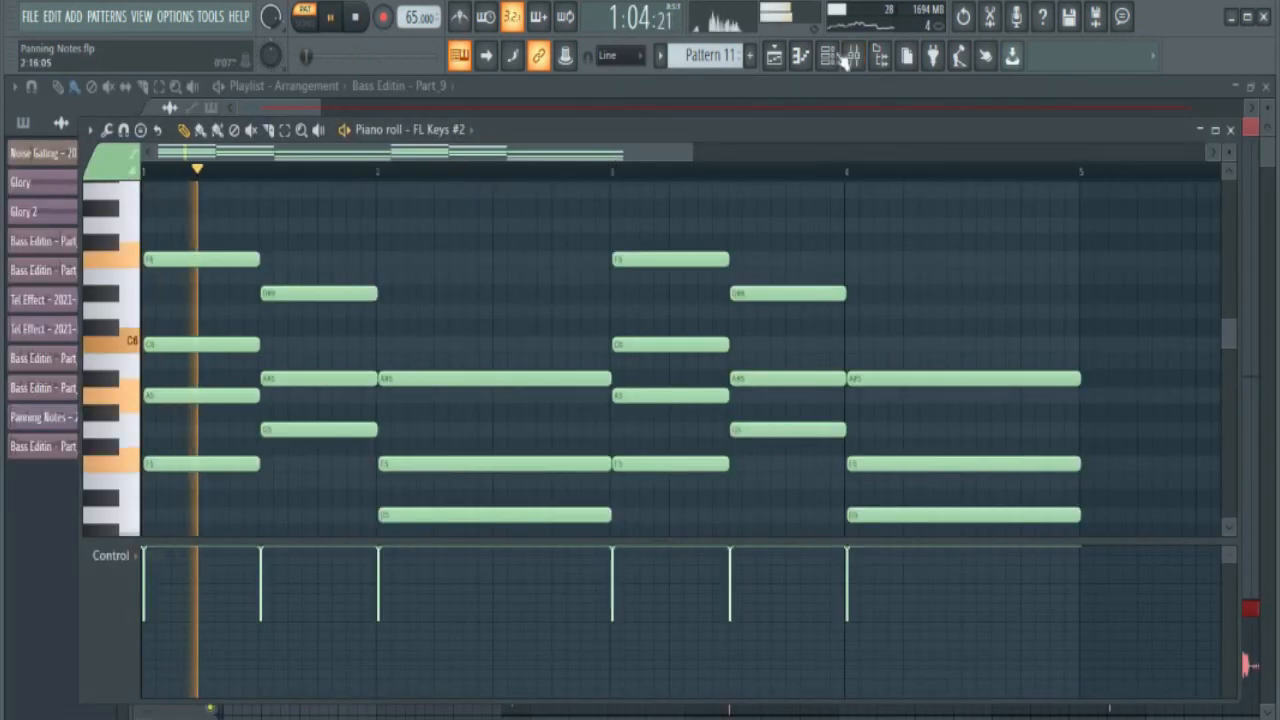
{"action": "key", "text": "space"}
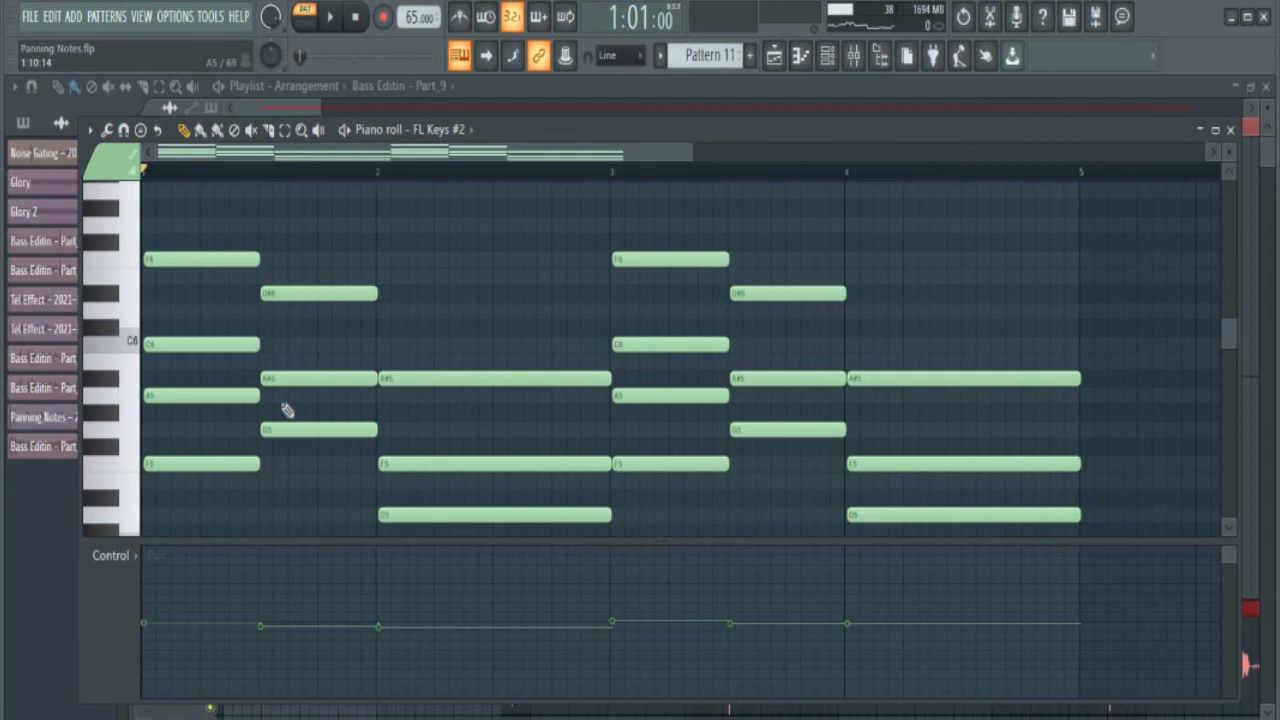